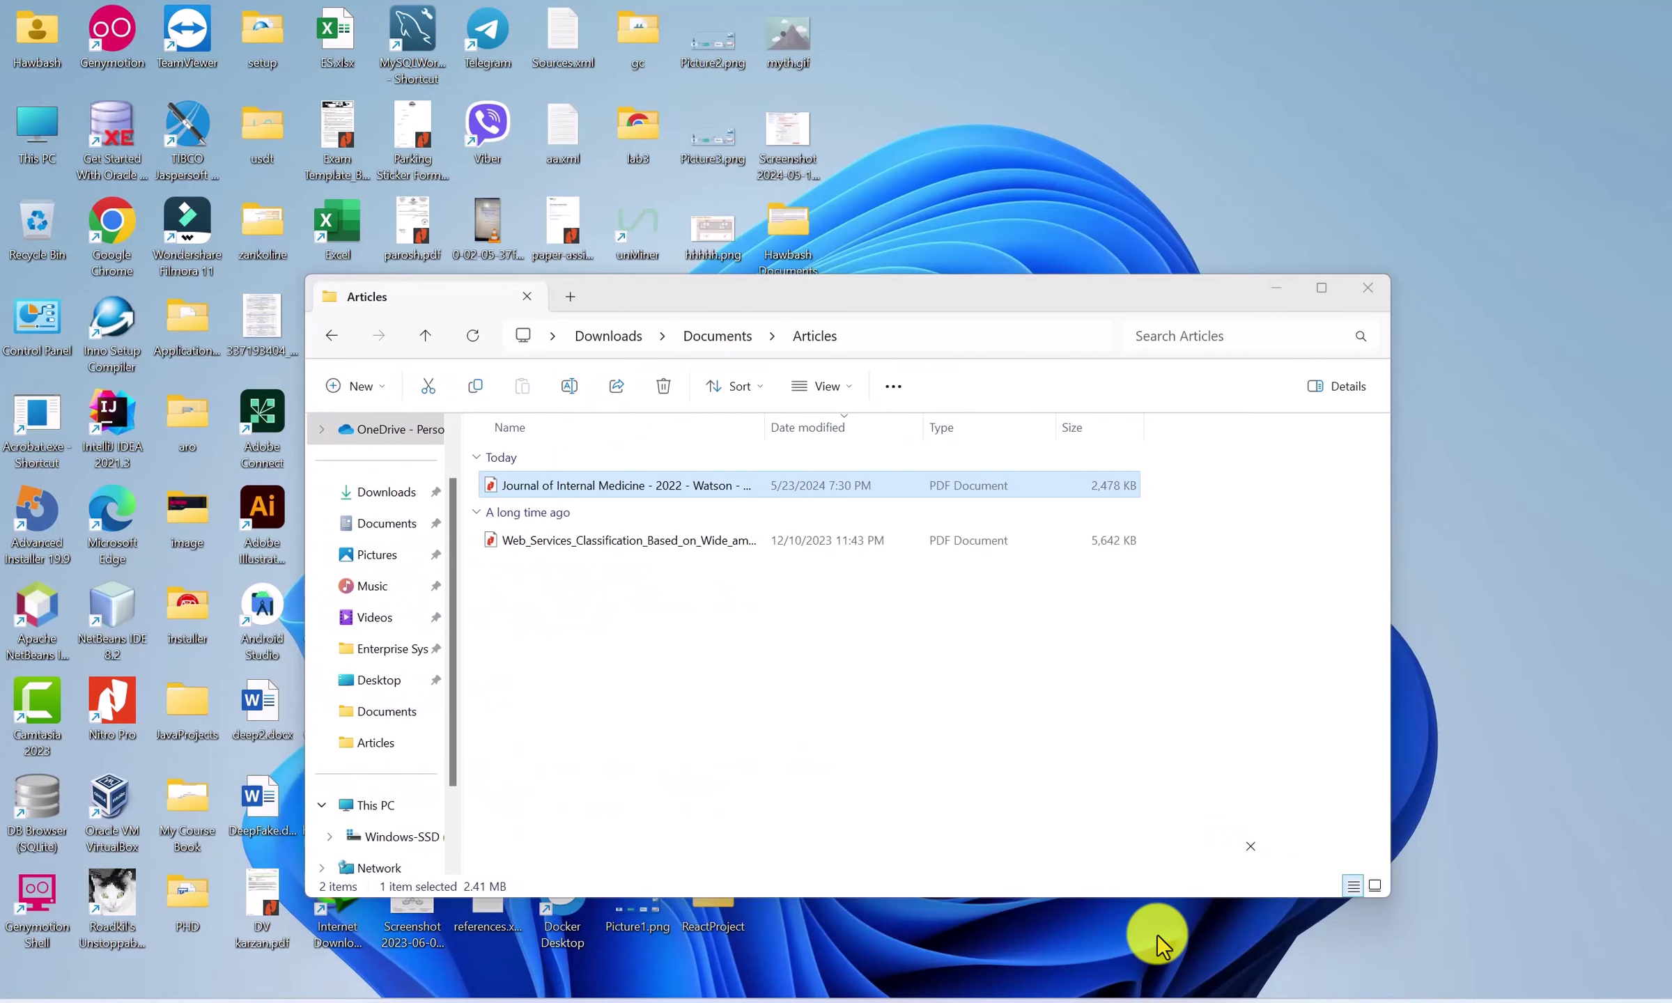
# Open the 2022 Watson Journal of Internal Medicine PDF from the Articles folder
pyautogui.click(1161, 944)
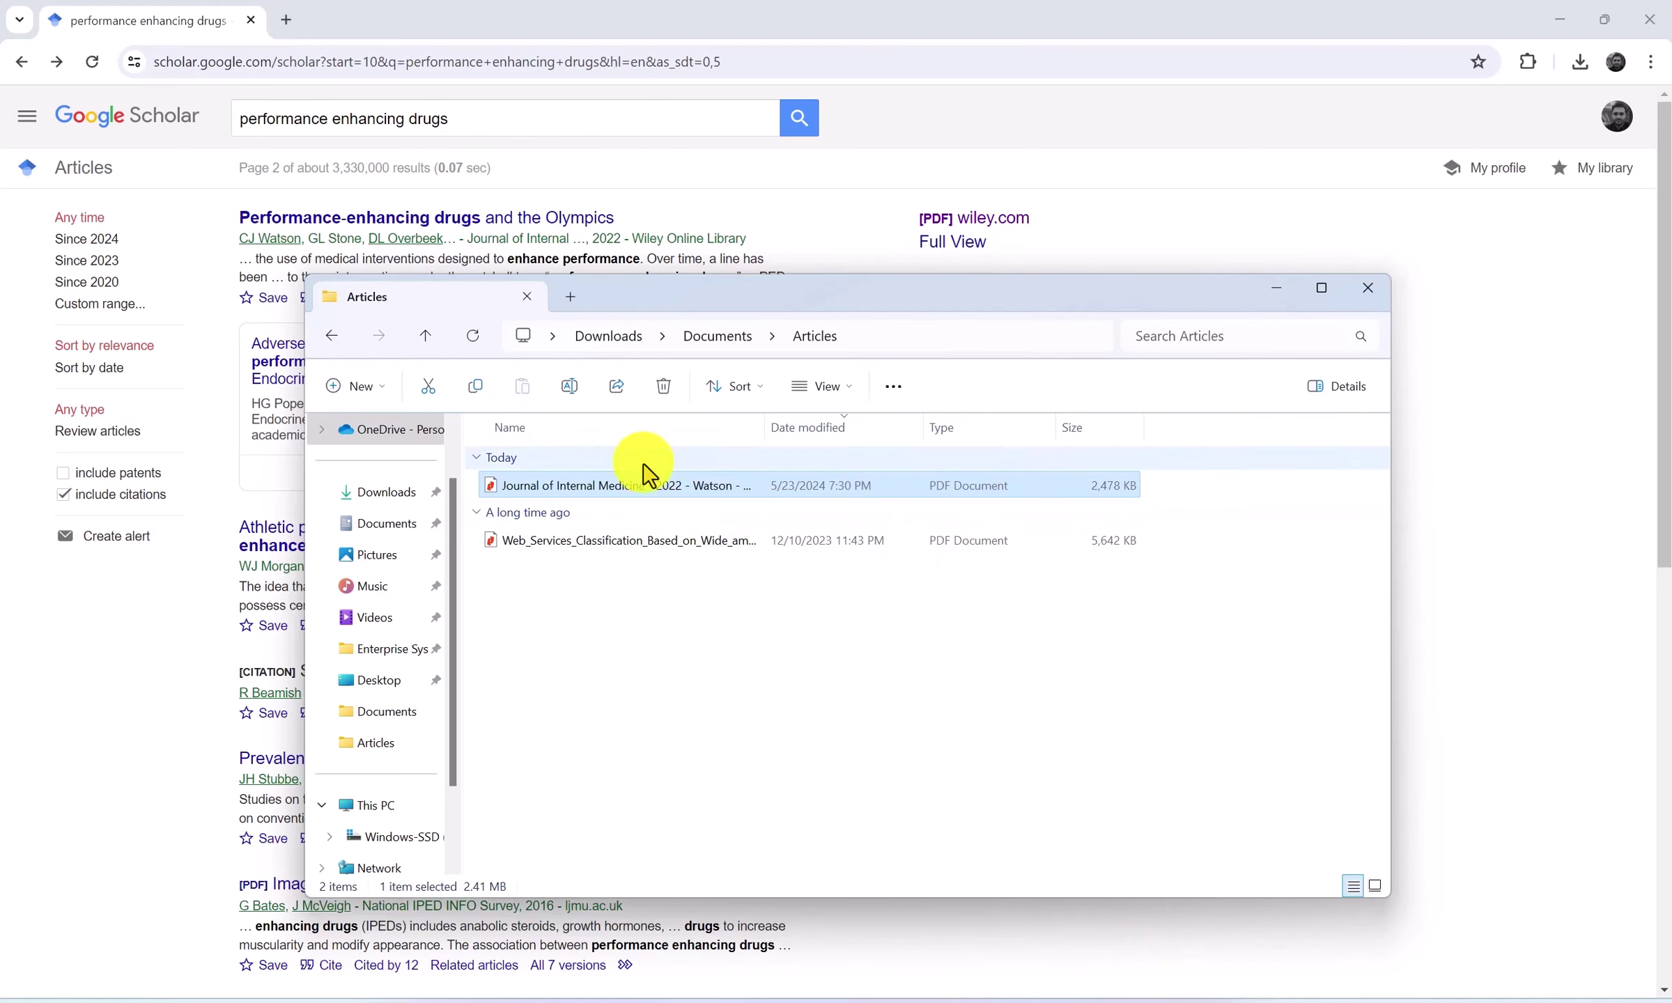
pyautogui.doubleClick(634, 488)
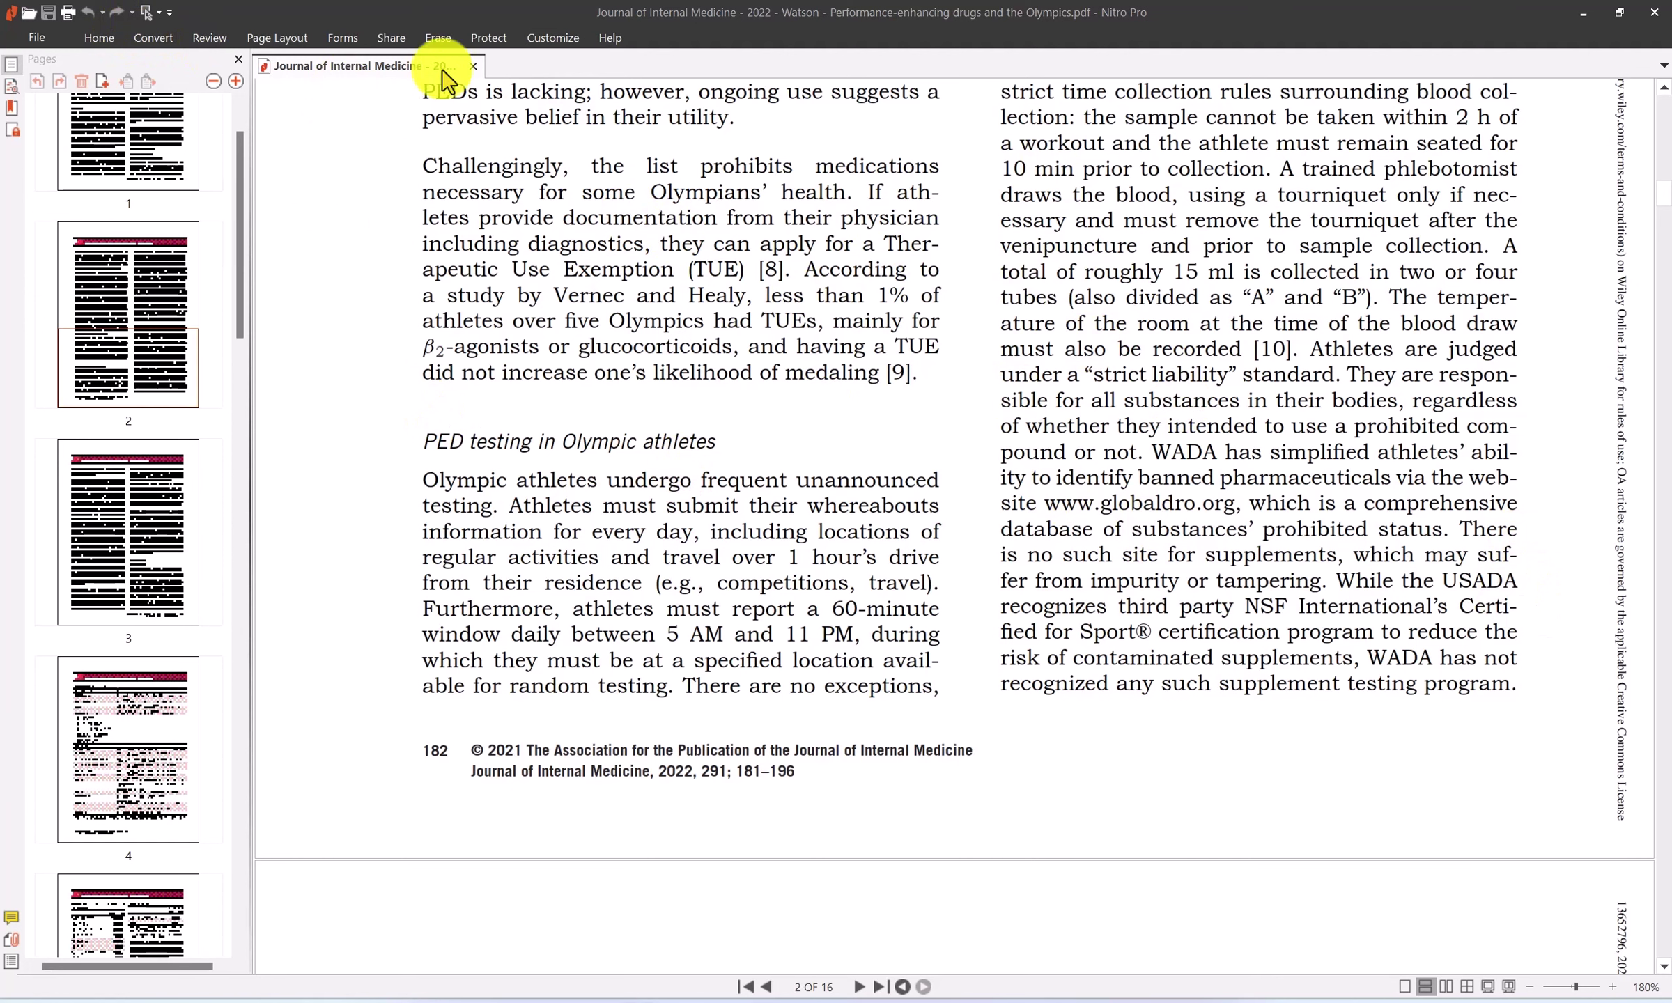
# Select and copy the paragraph on unannounced testing of Olympic athletes in the Watson PDF
pyautogui.click(99, 37)
pyautogui.click(112, 80)
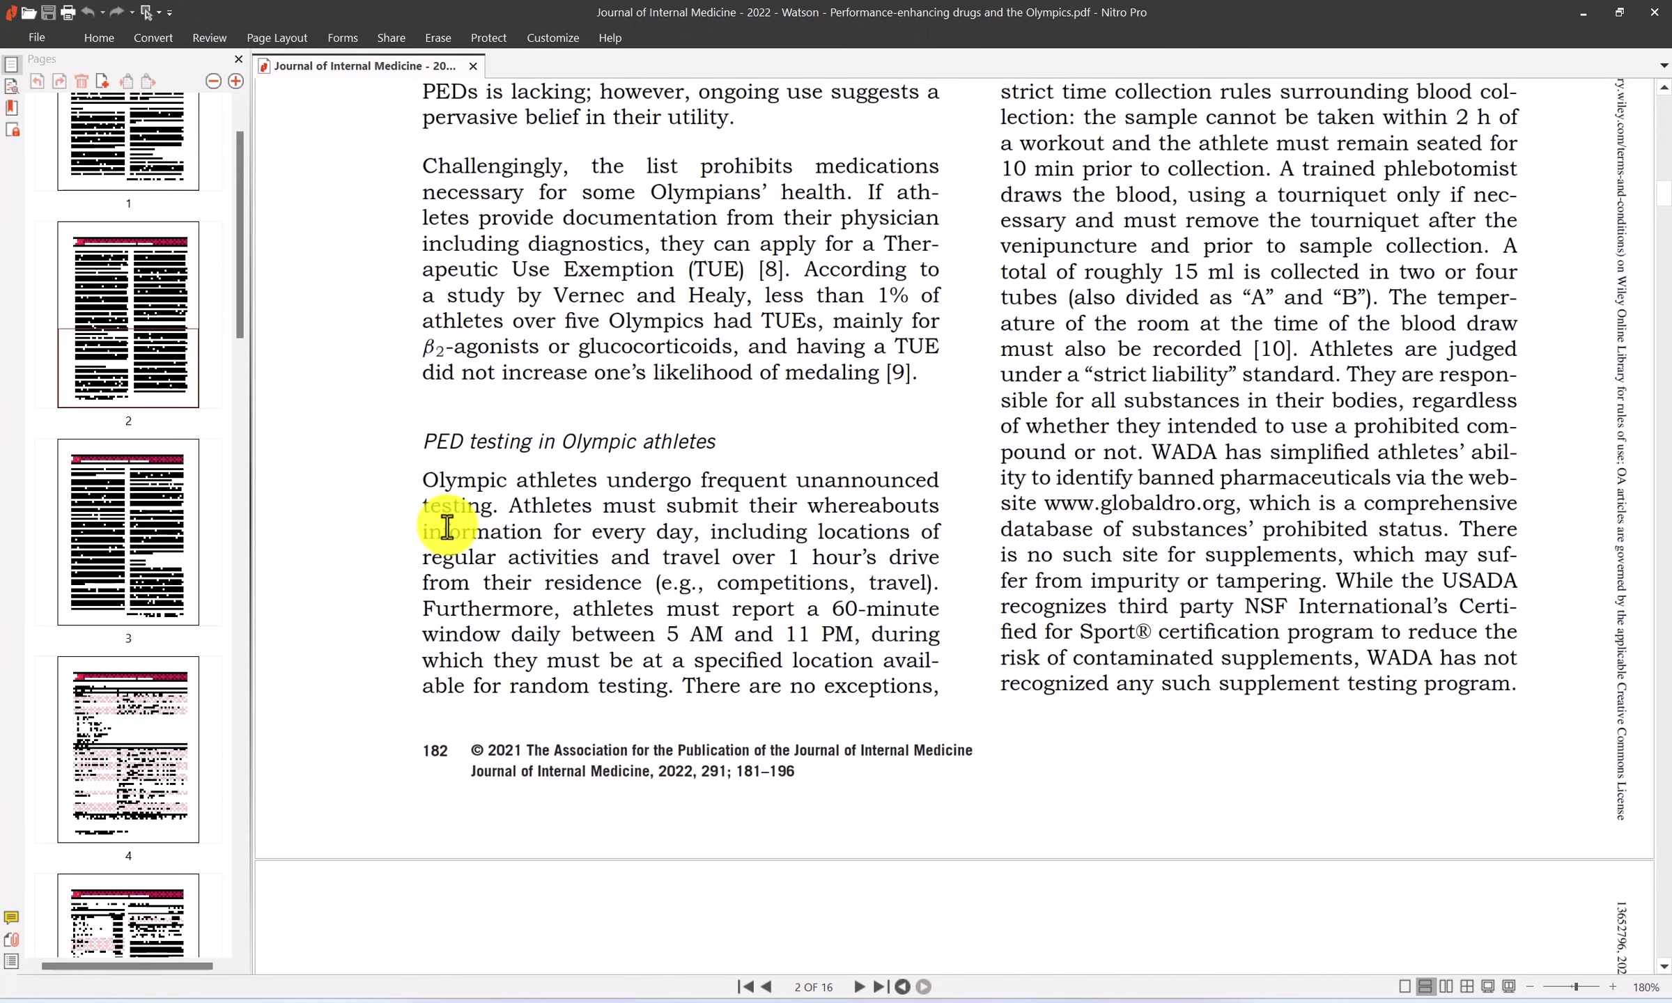
pyautogui.moveTo(440, 495); pyautogui.dragTo(760, 707)
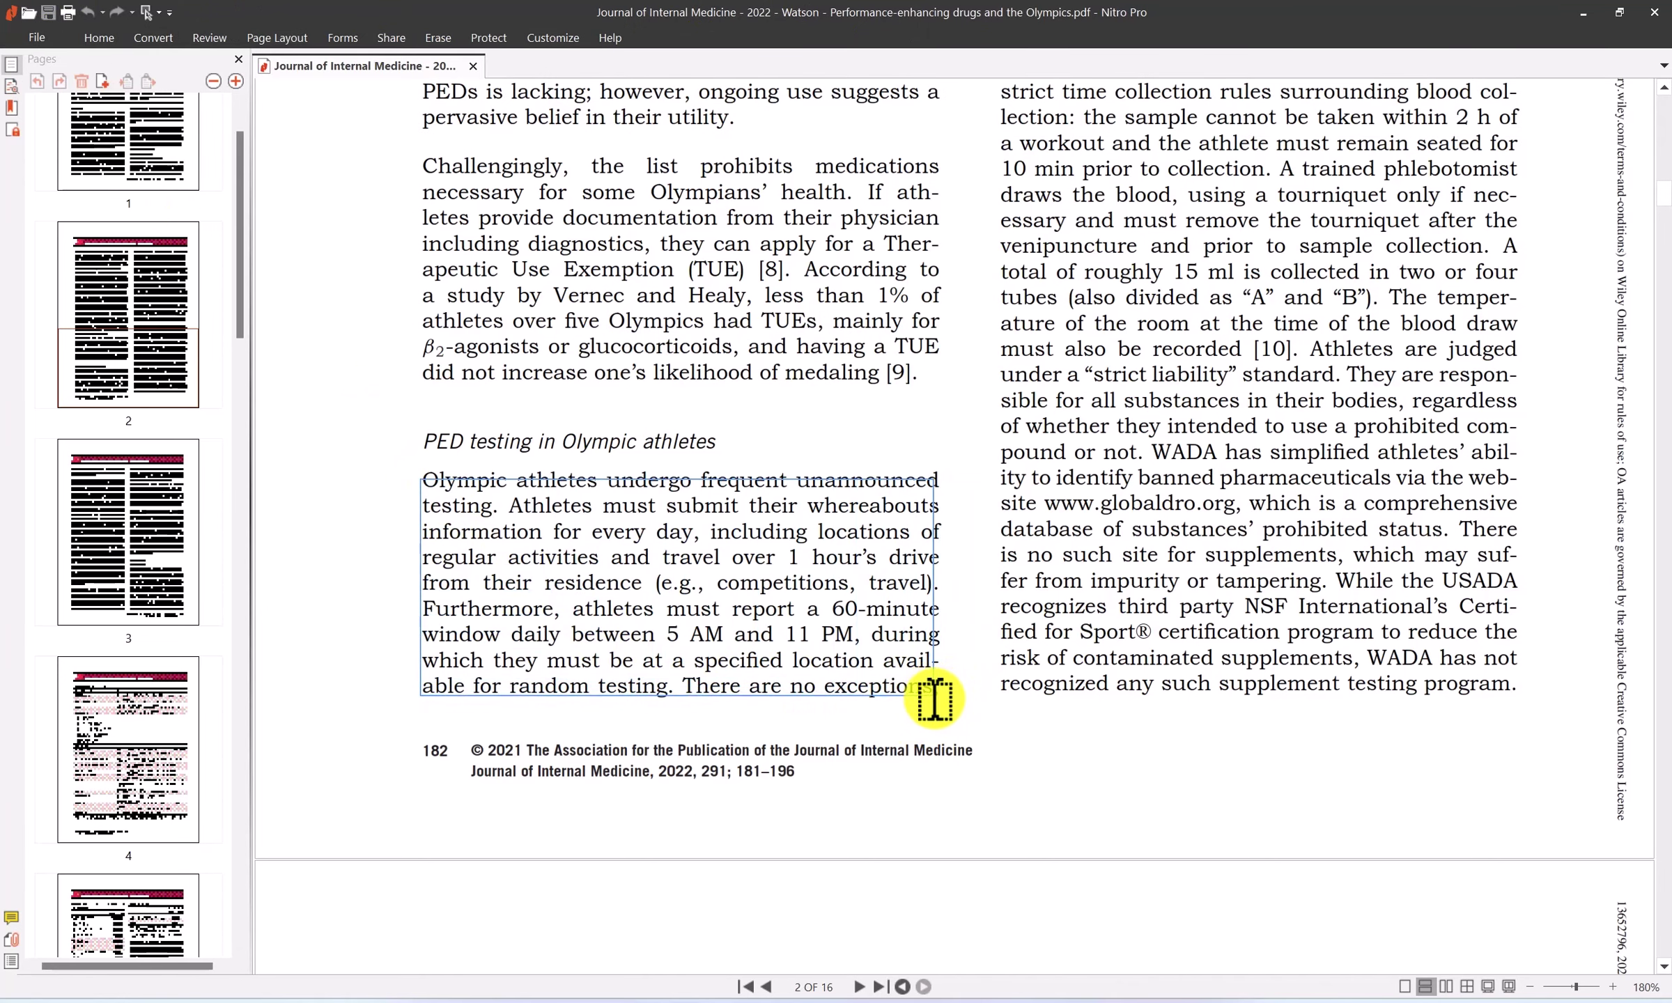
pyautogui.moveTo(761, 707); pyautogui.dragTo(933, 694)
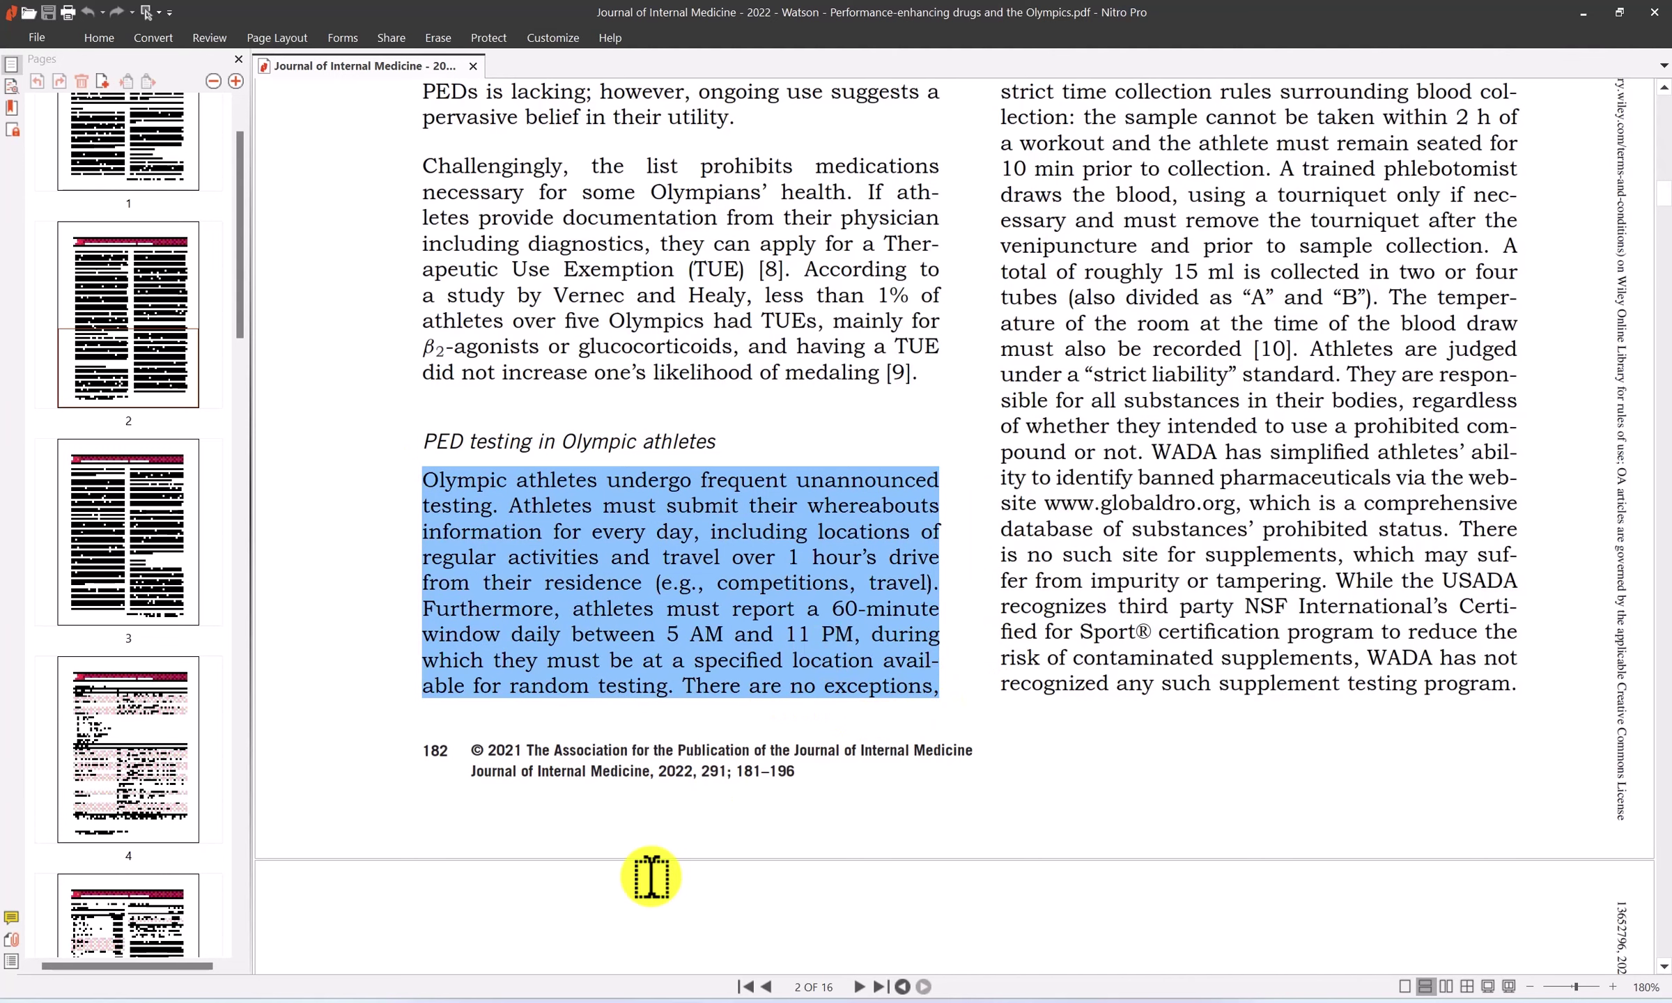
pyautogui.click(470, 1001)
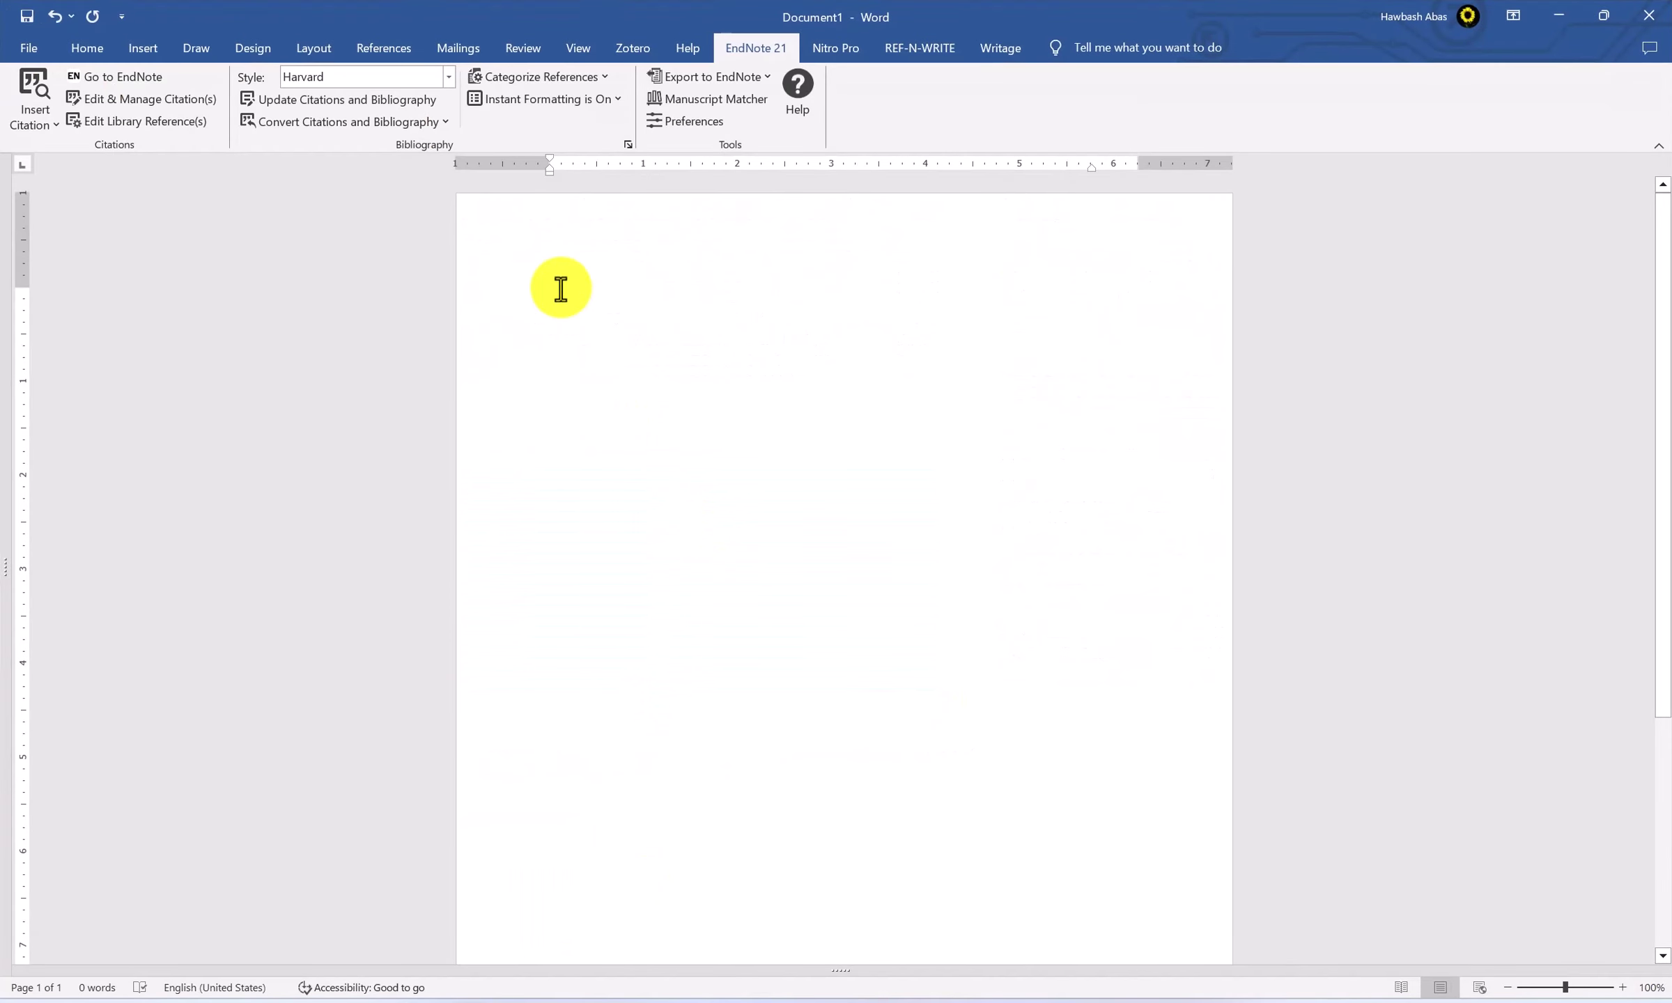
# Paste the Olympic testing, supplement and 60-minute window passages into Document1
pyautogui.hotkey('ctrl', 'v')
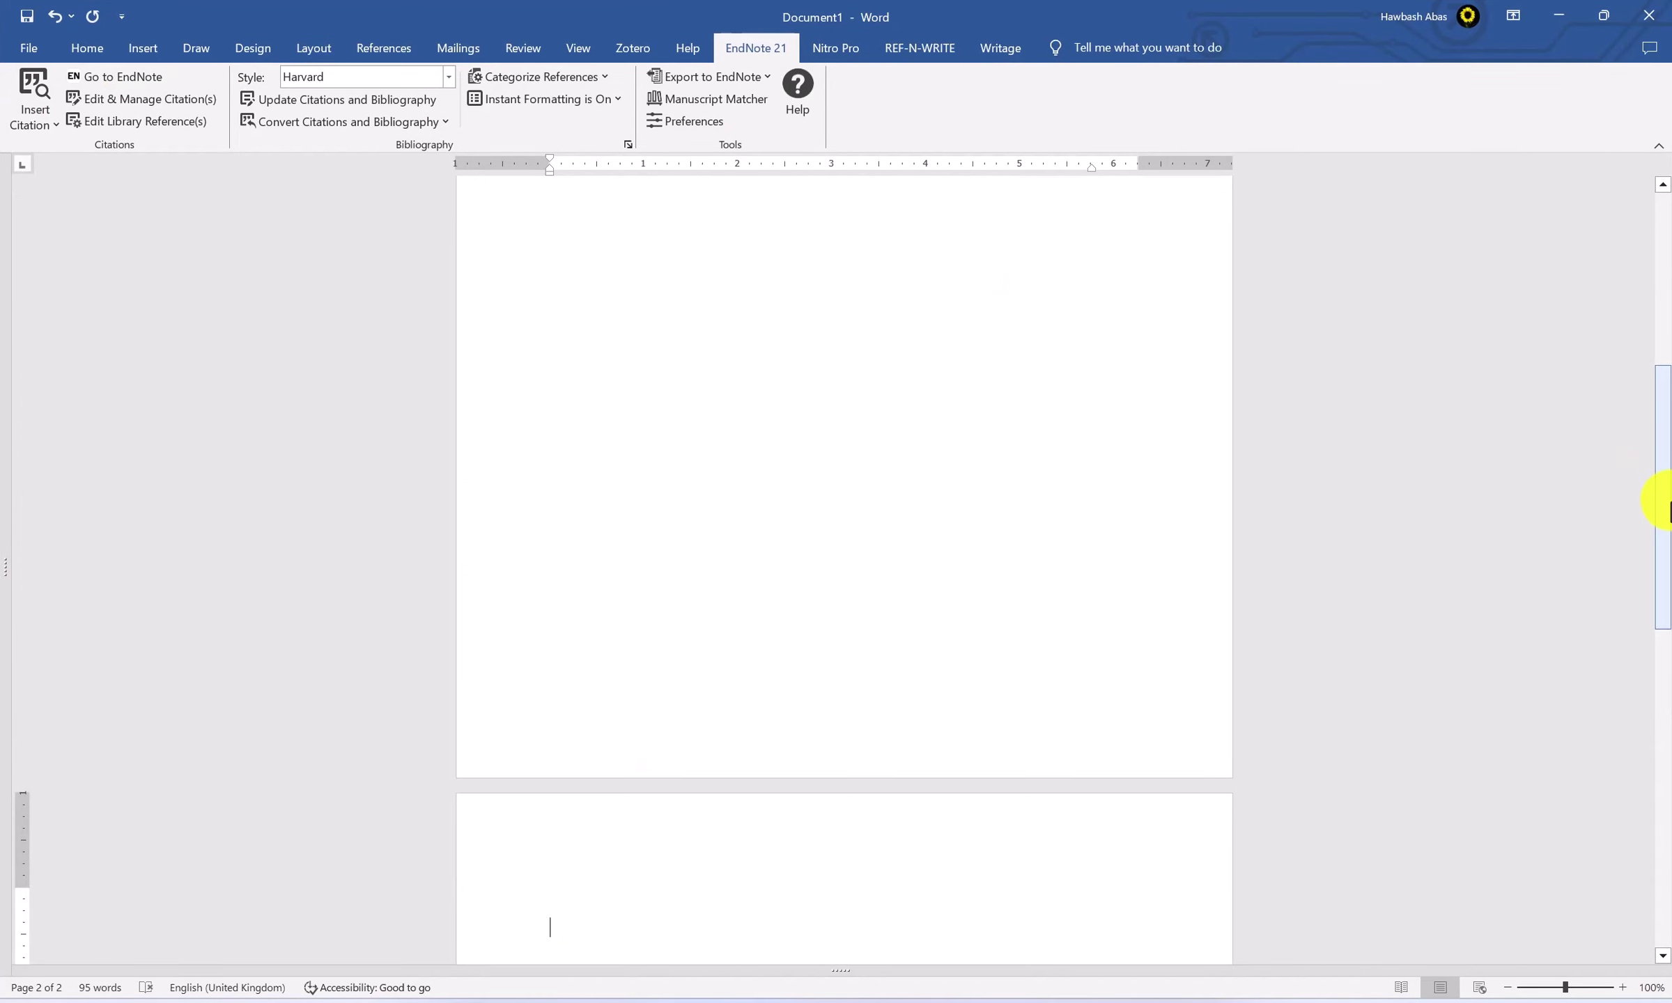
pyautogui.moveTo(1668, 512); pyautogui.dragTo(1668, 268)
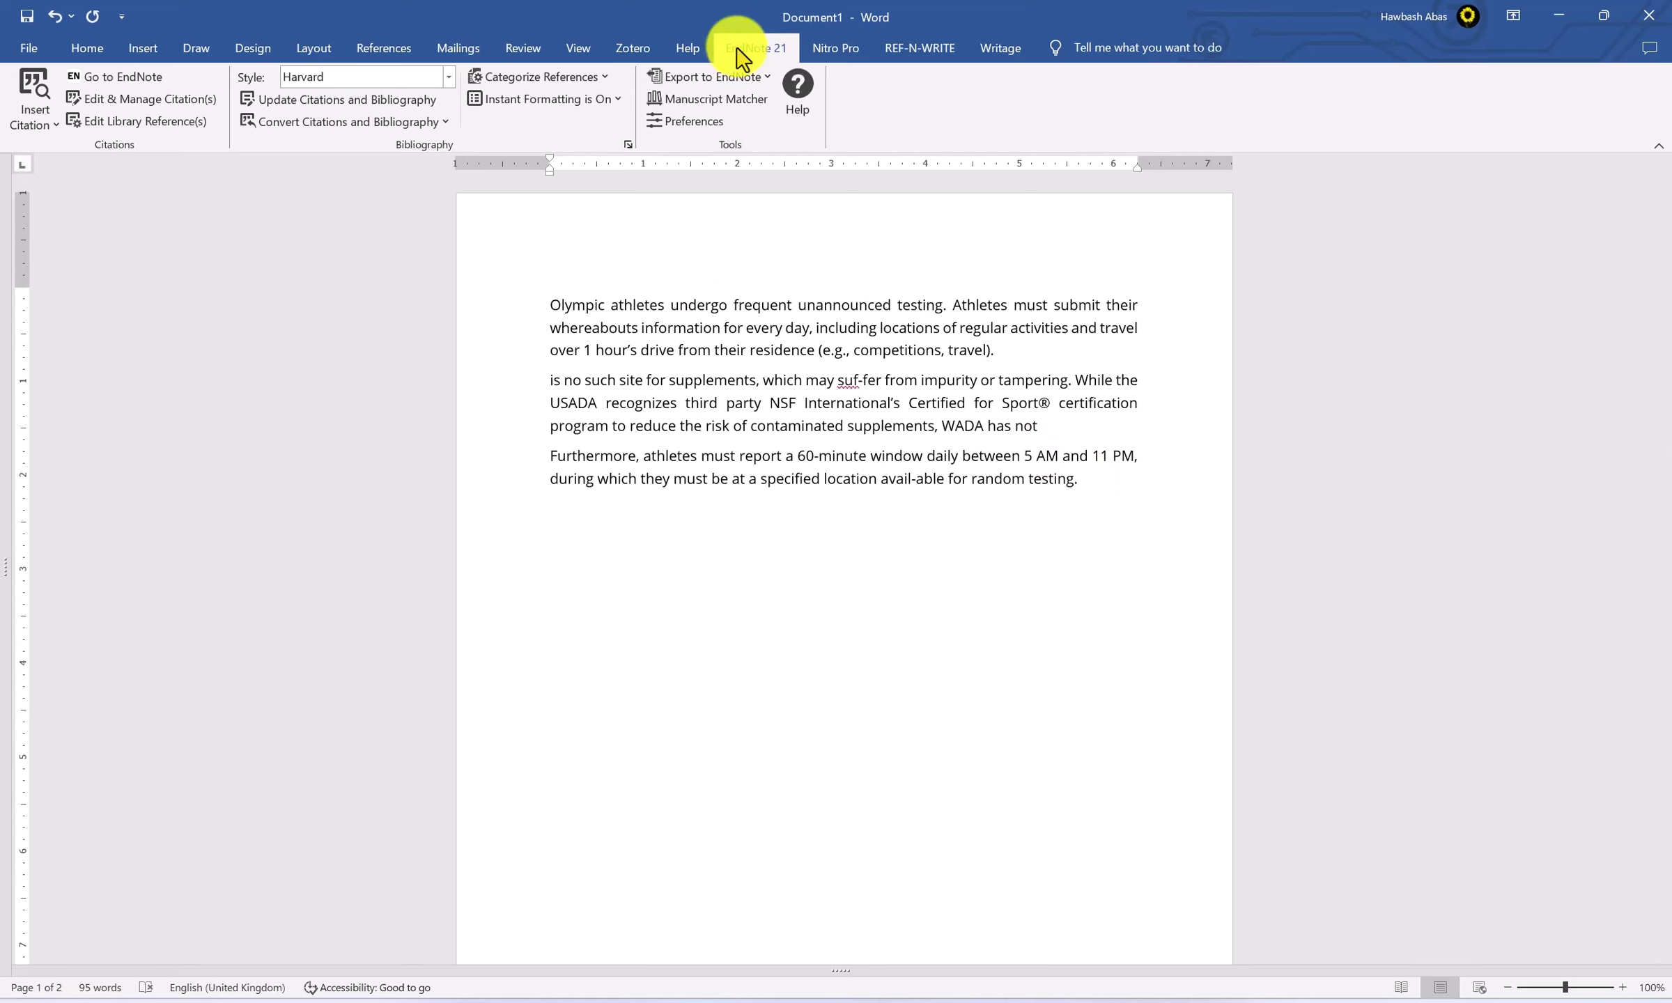
# Import the Watson PDF 'Performance-enhancing drugs and the Olympics' into the EndNote library
pyautogui.click(127, 79)
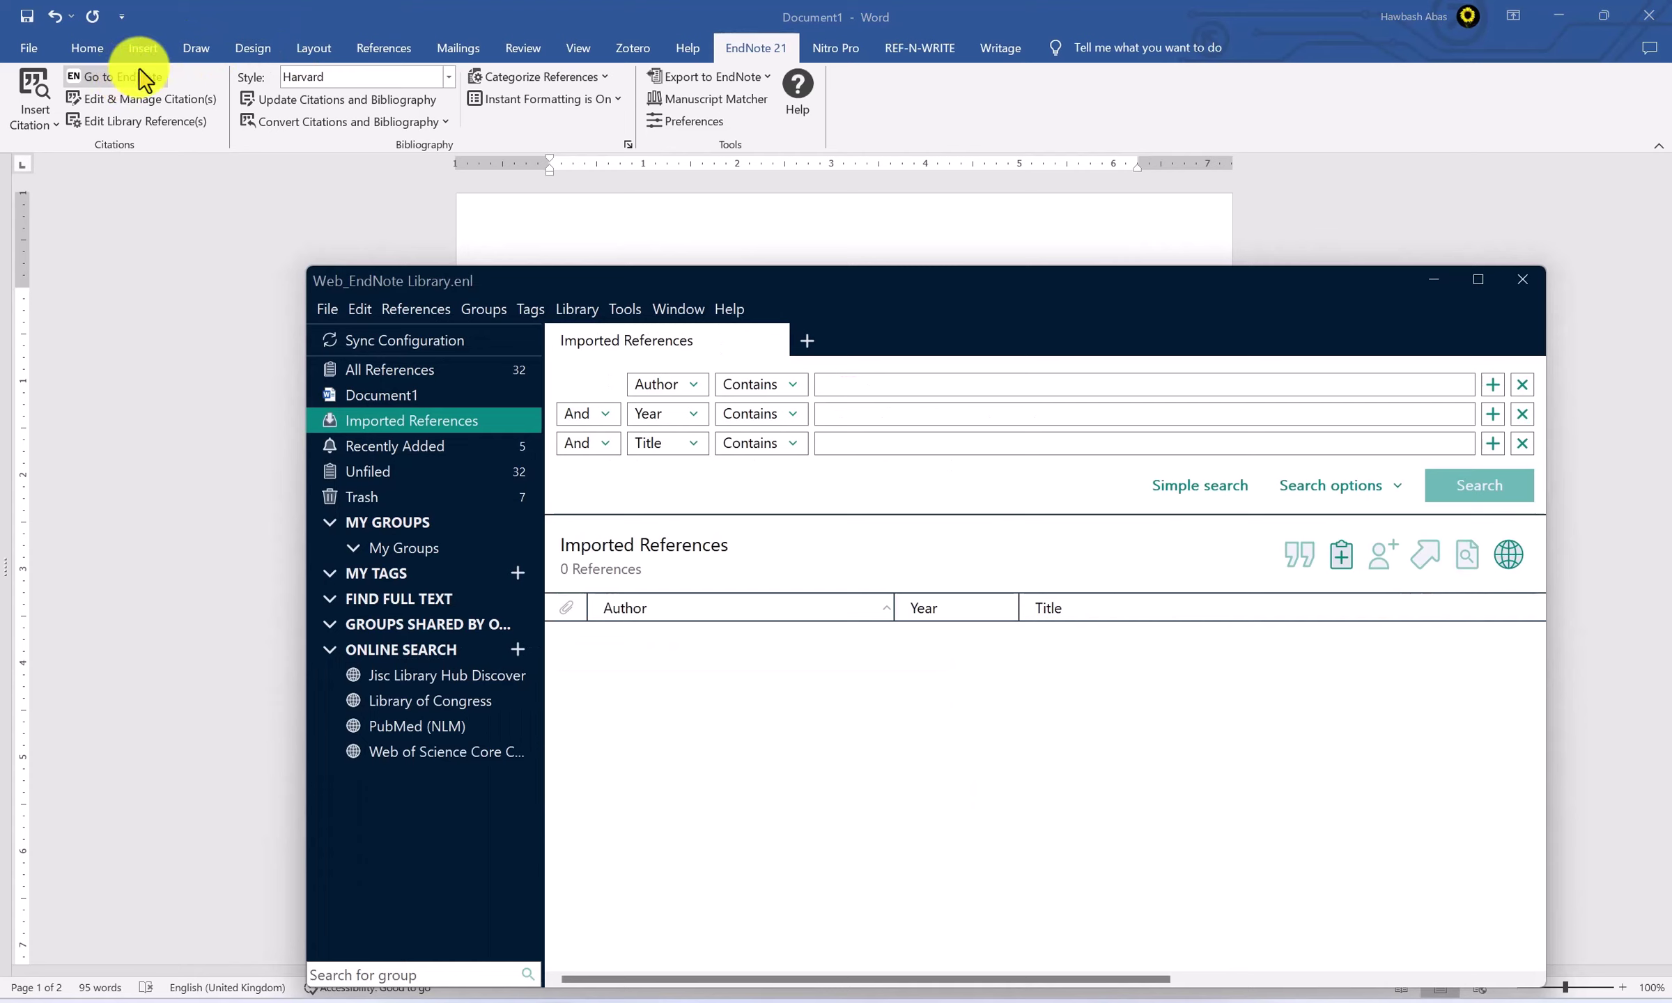
pyautogui.click(328, 299)
pyautogui.moveTo(391, 666)
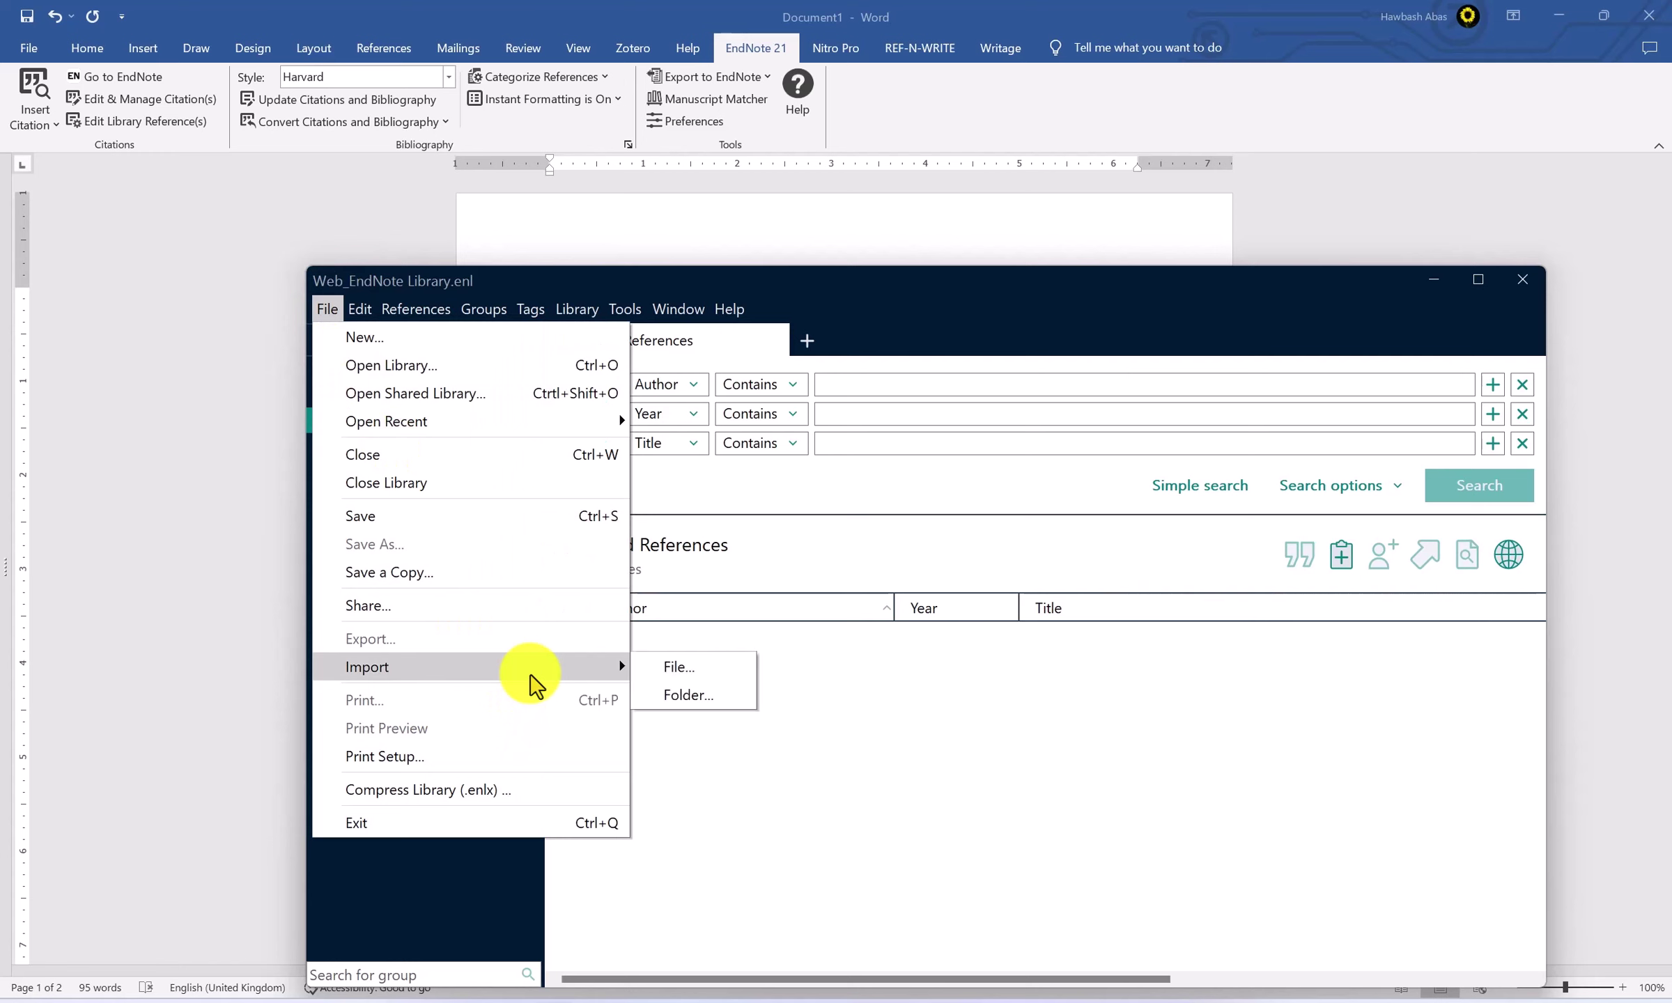
pyautogui.click(665, 670)
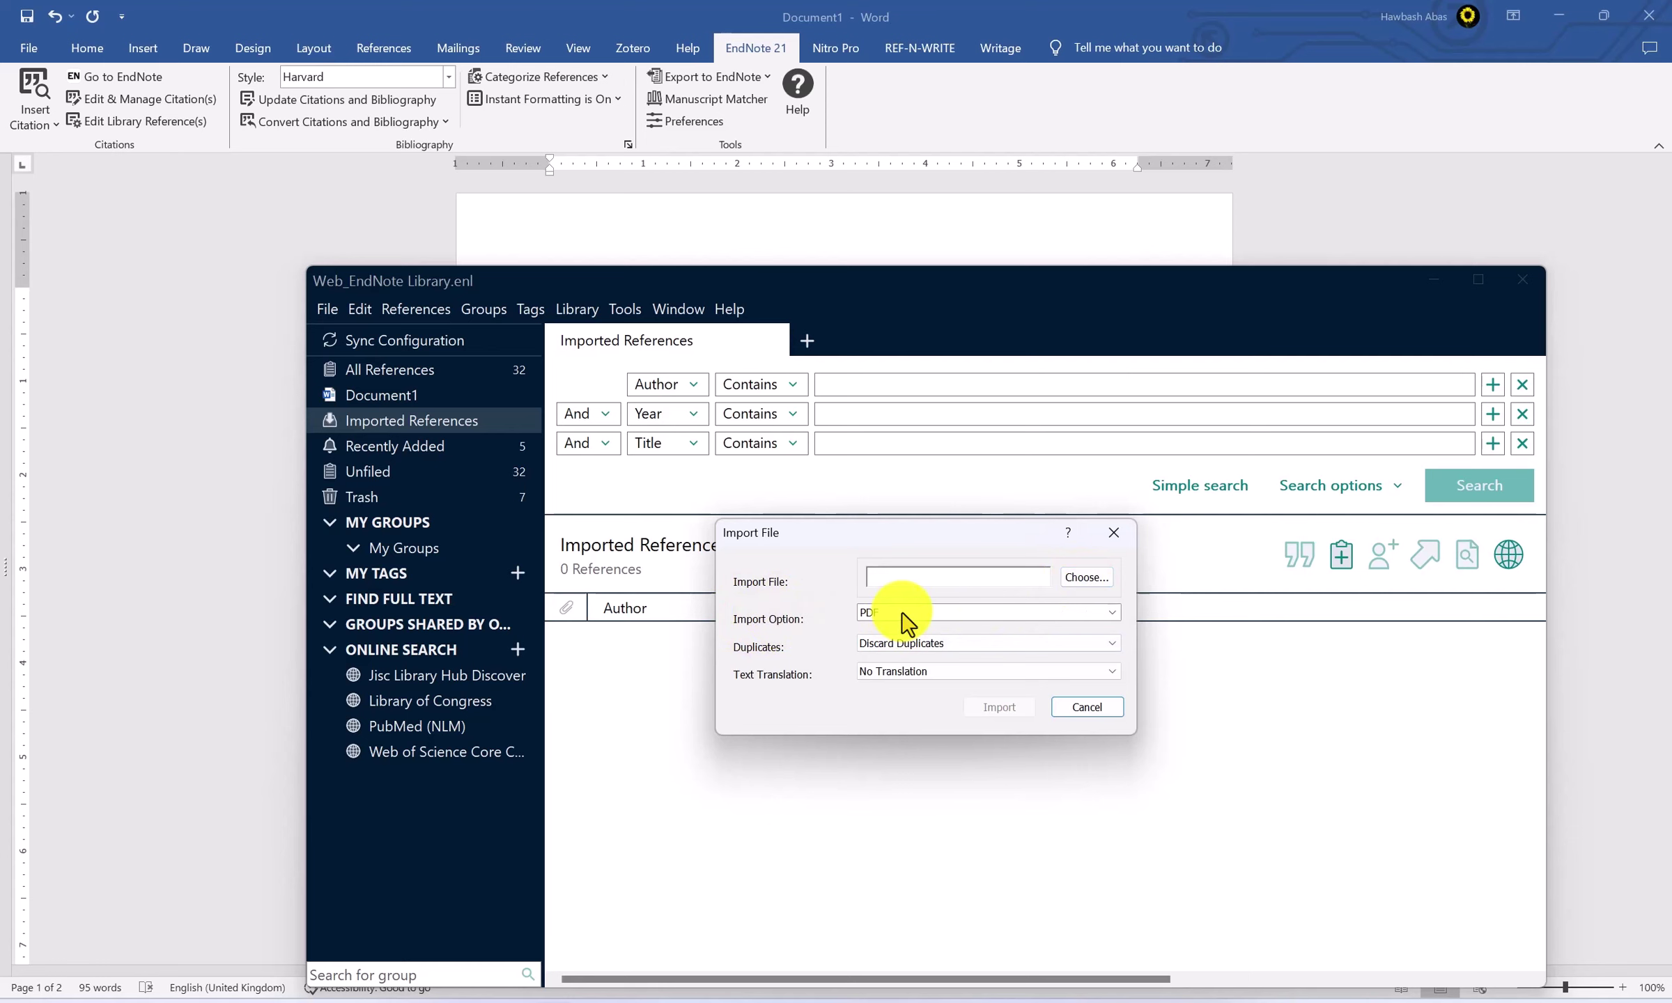
pyautogui.click(1079, 578)
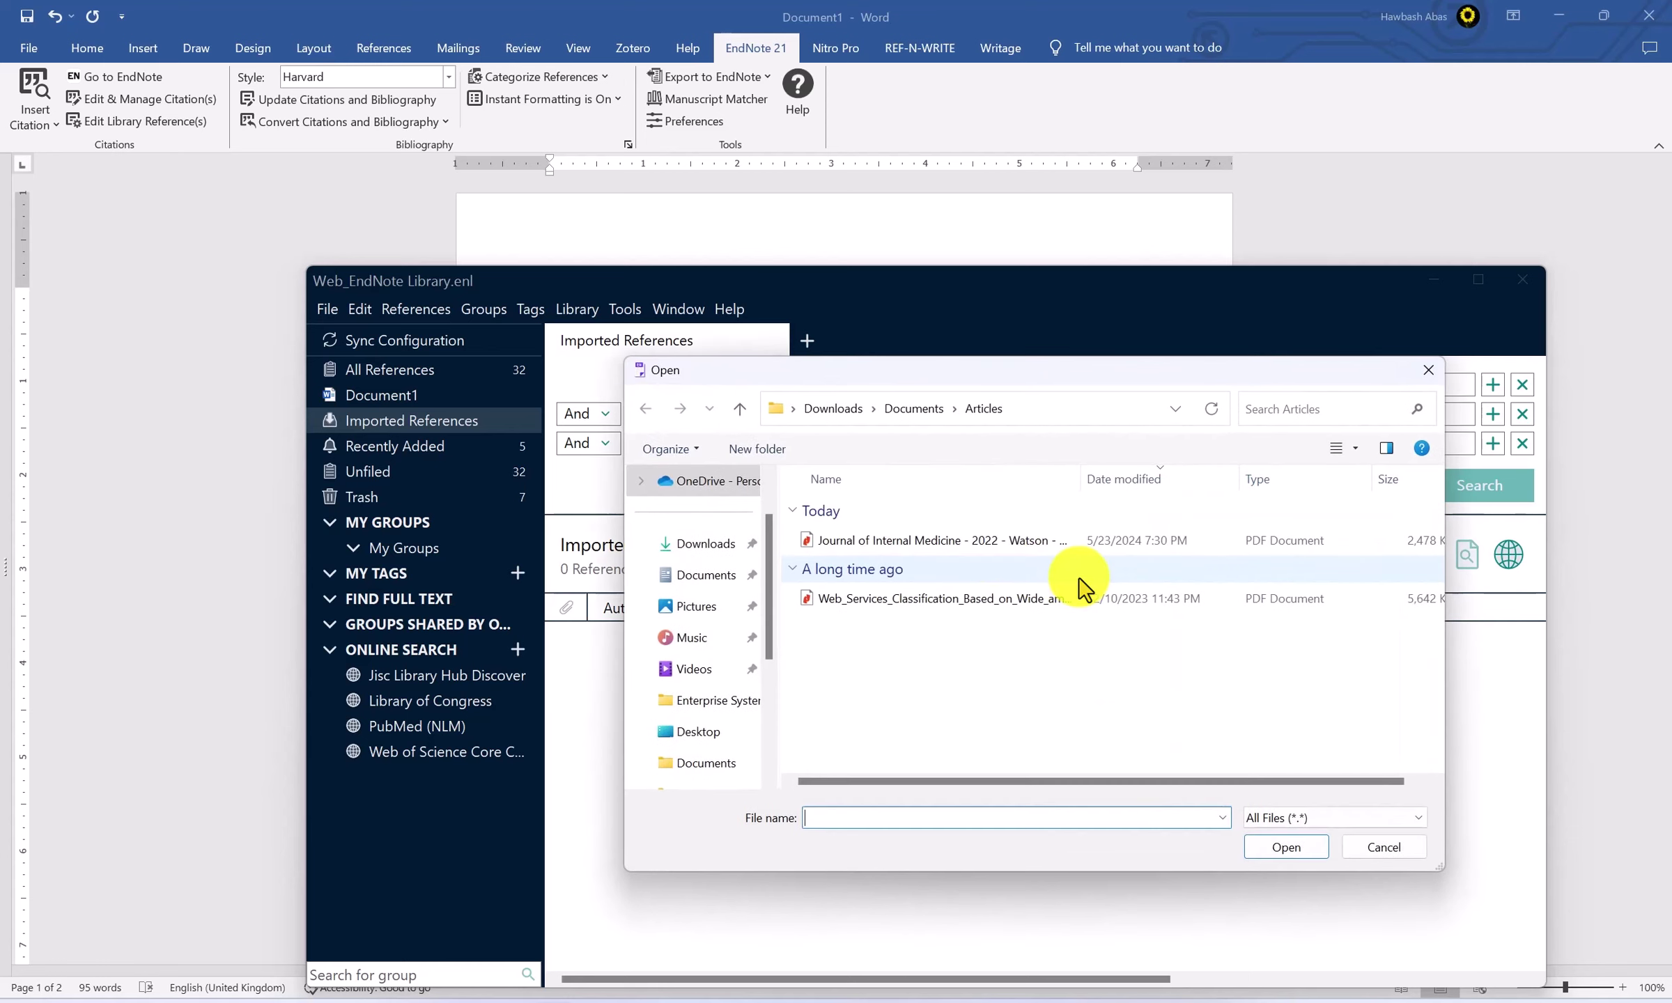
pyautogui.click(896, 542)
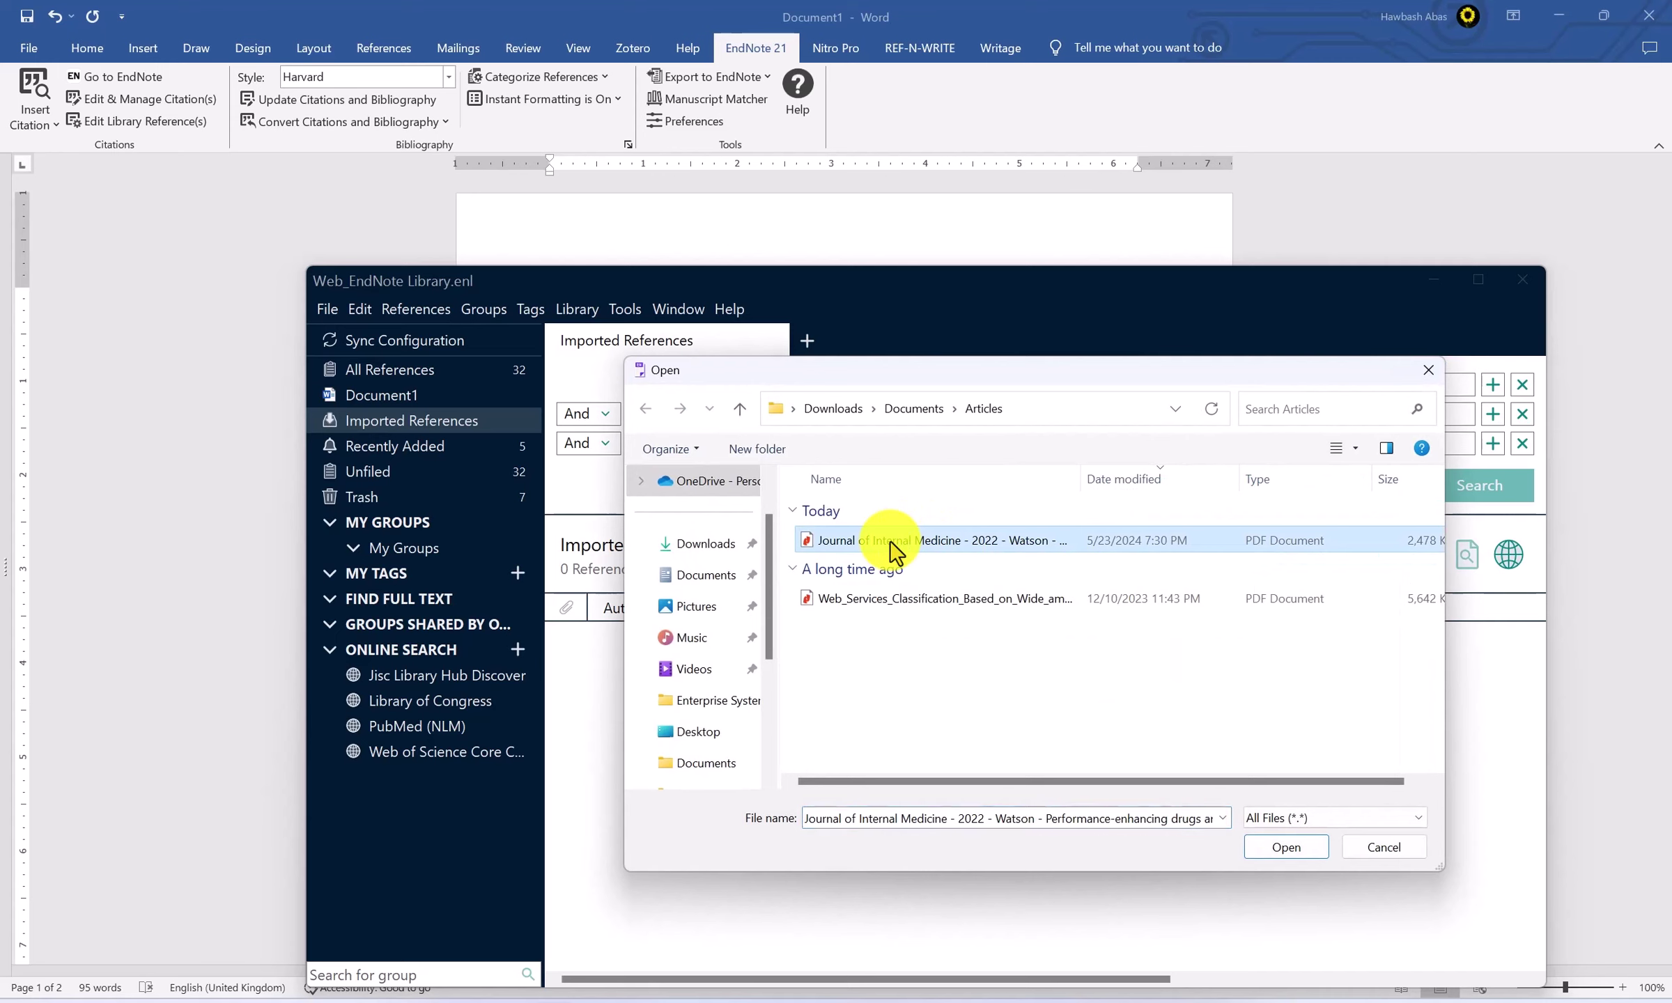
pyautogui.click(1262, 846)
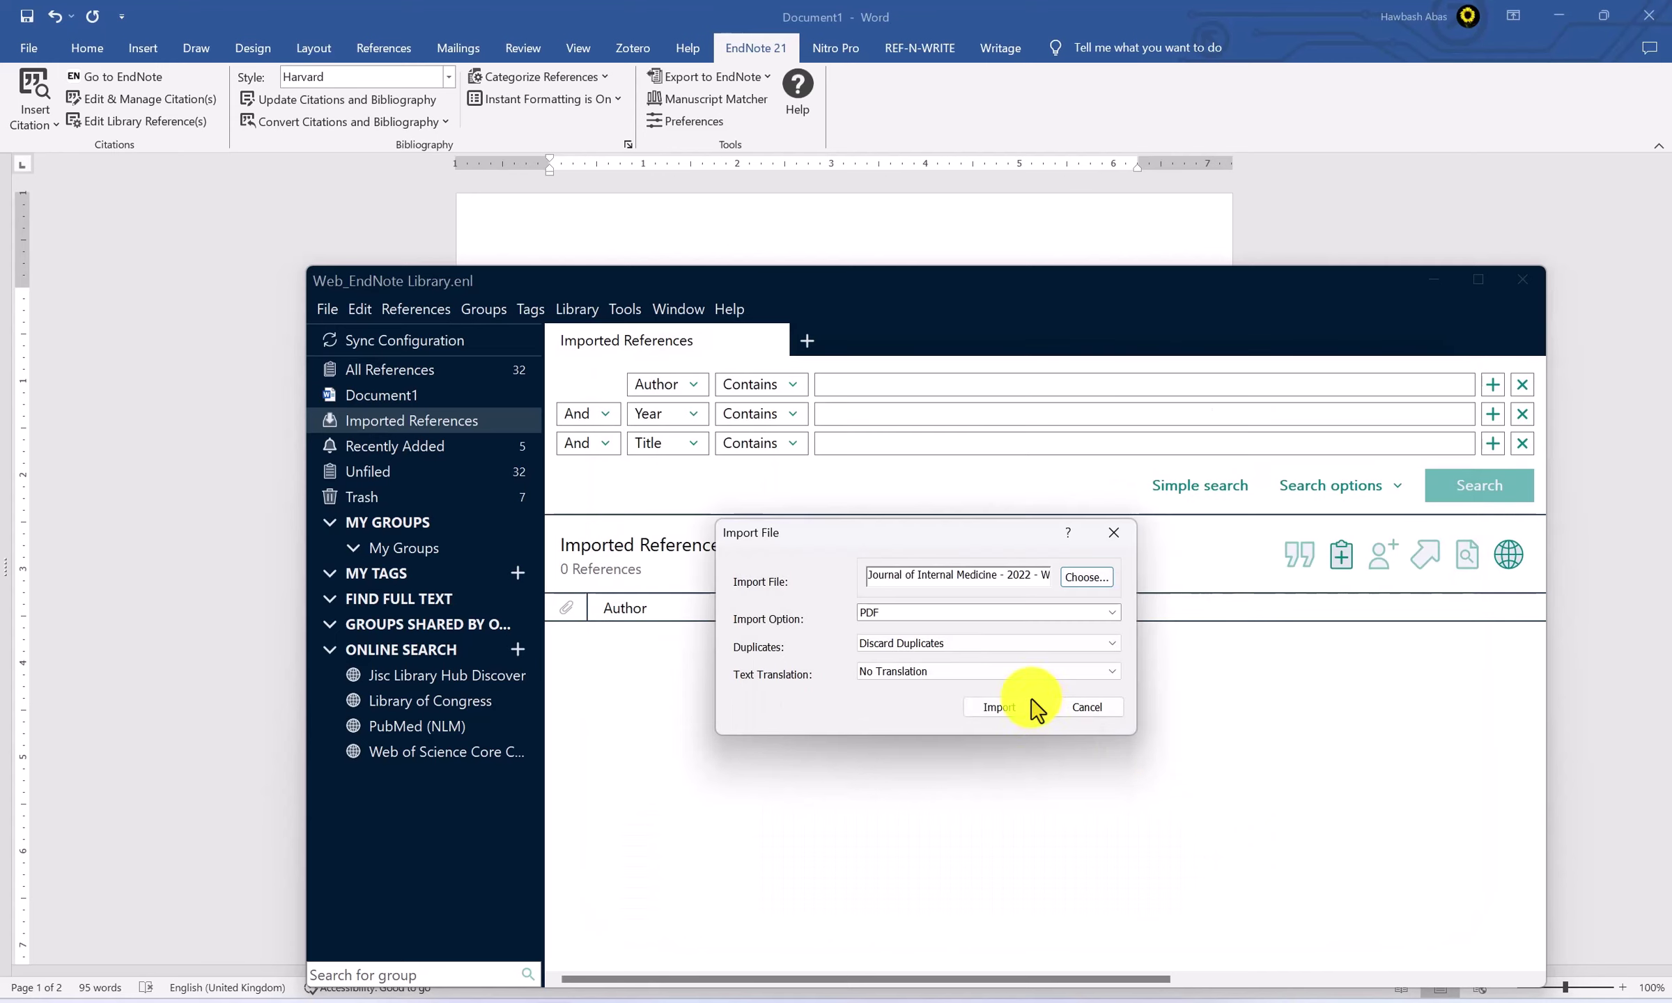
pyautogui.click(1000, 708)
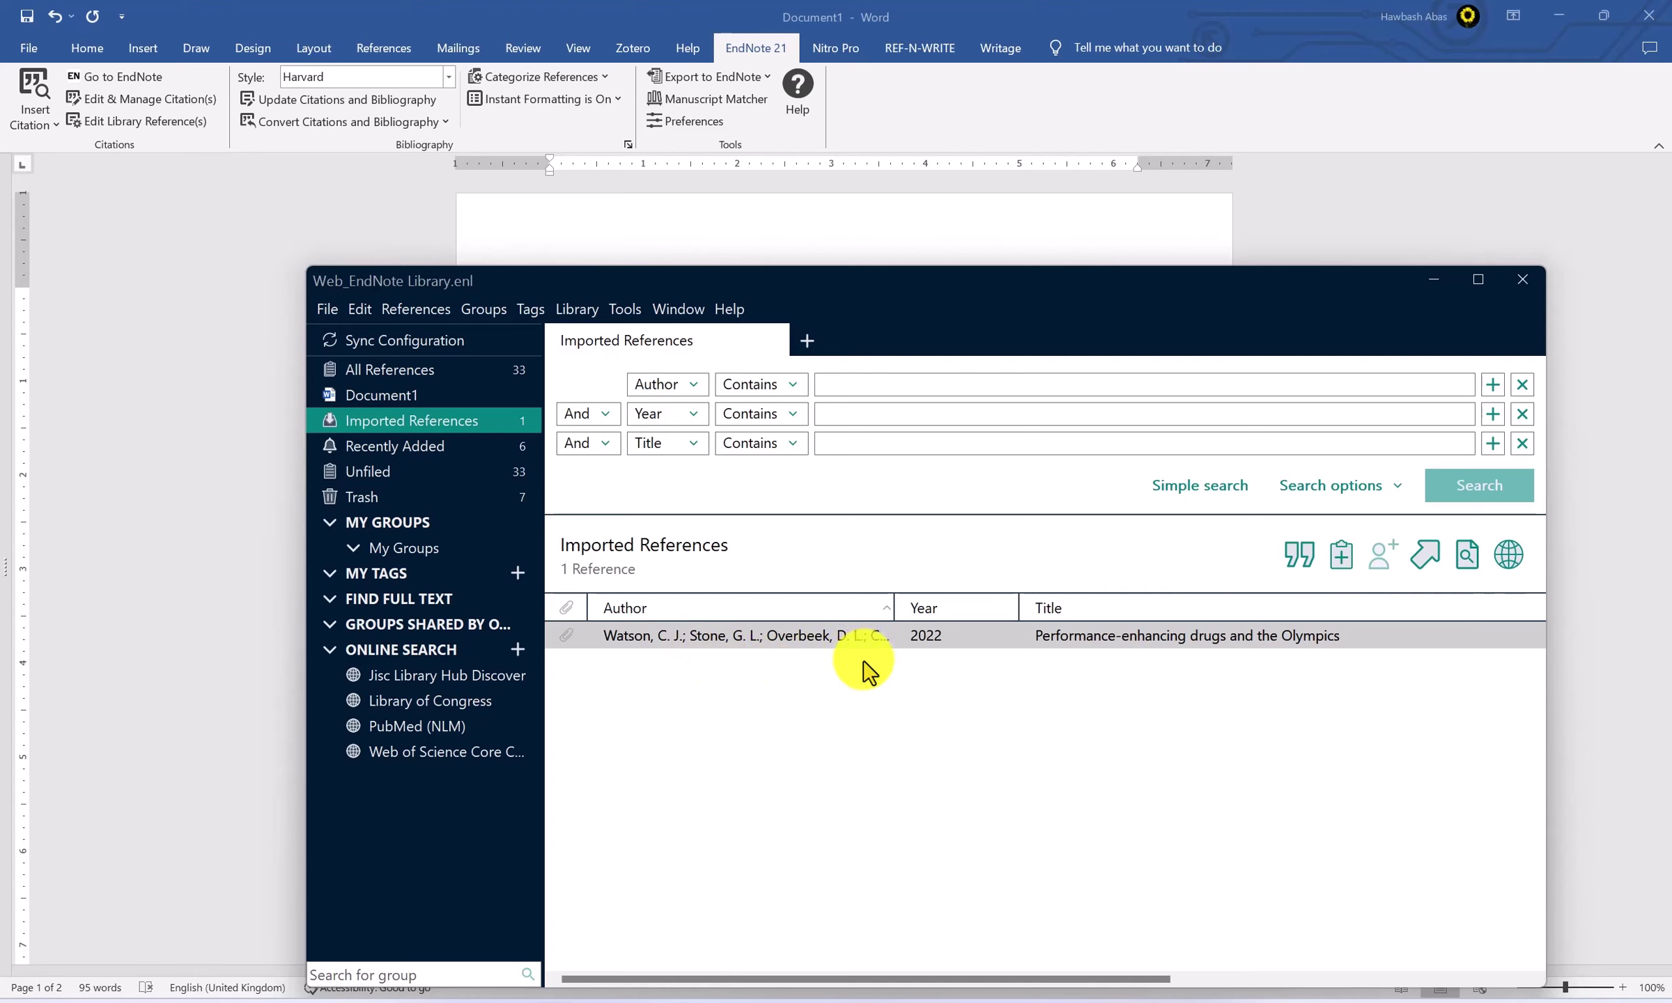
# Insert the Watson reference as the citation (Watson et al., 2022) and verify the field
pyautogui.click(1301, 554)
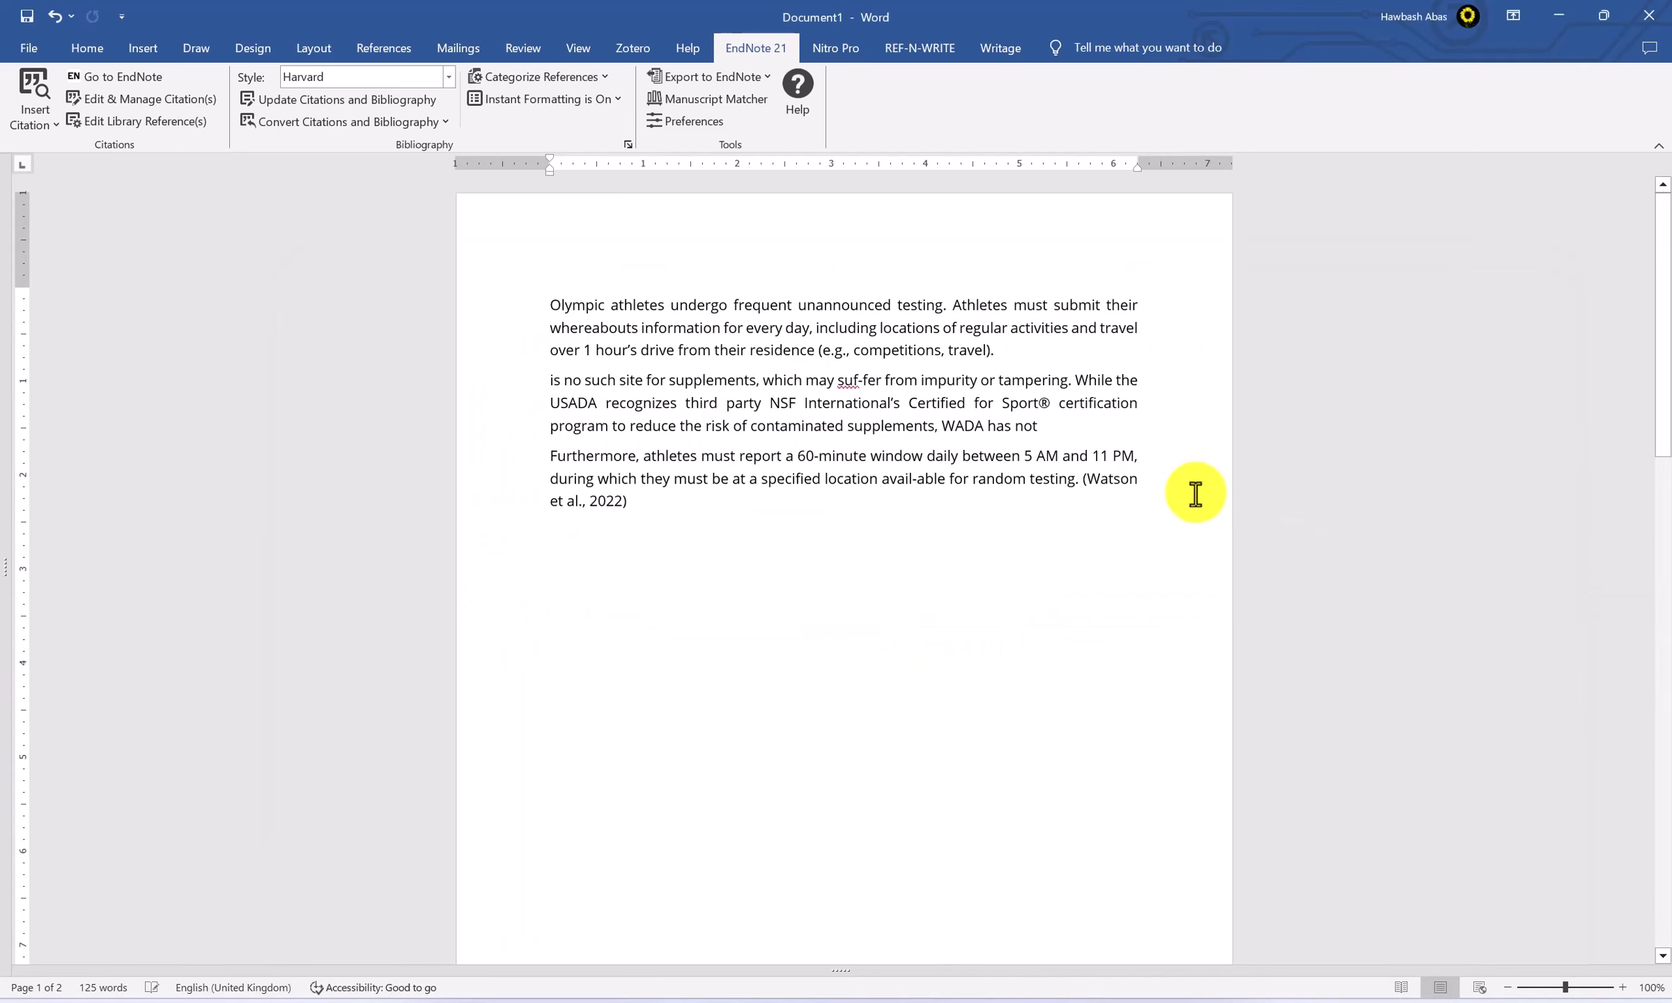
pyautogui.click(1086, 480)
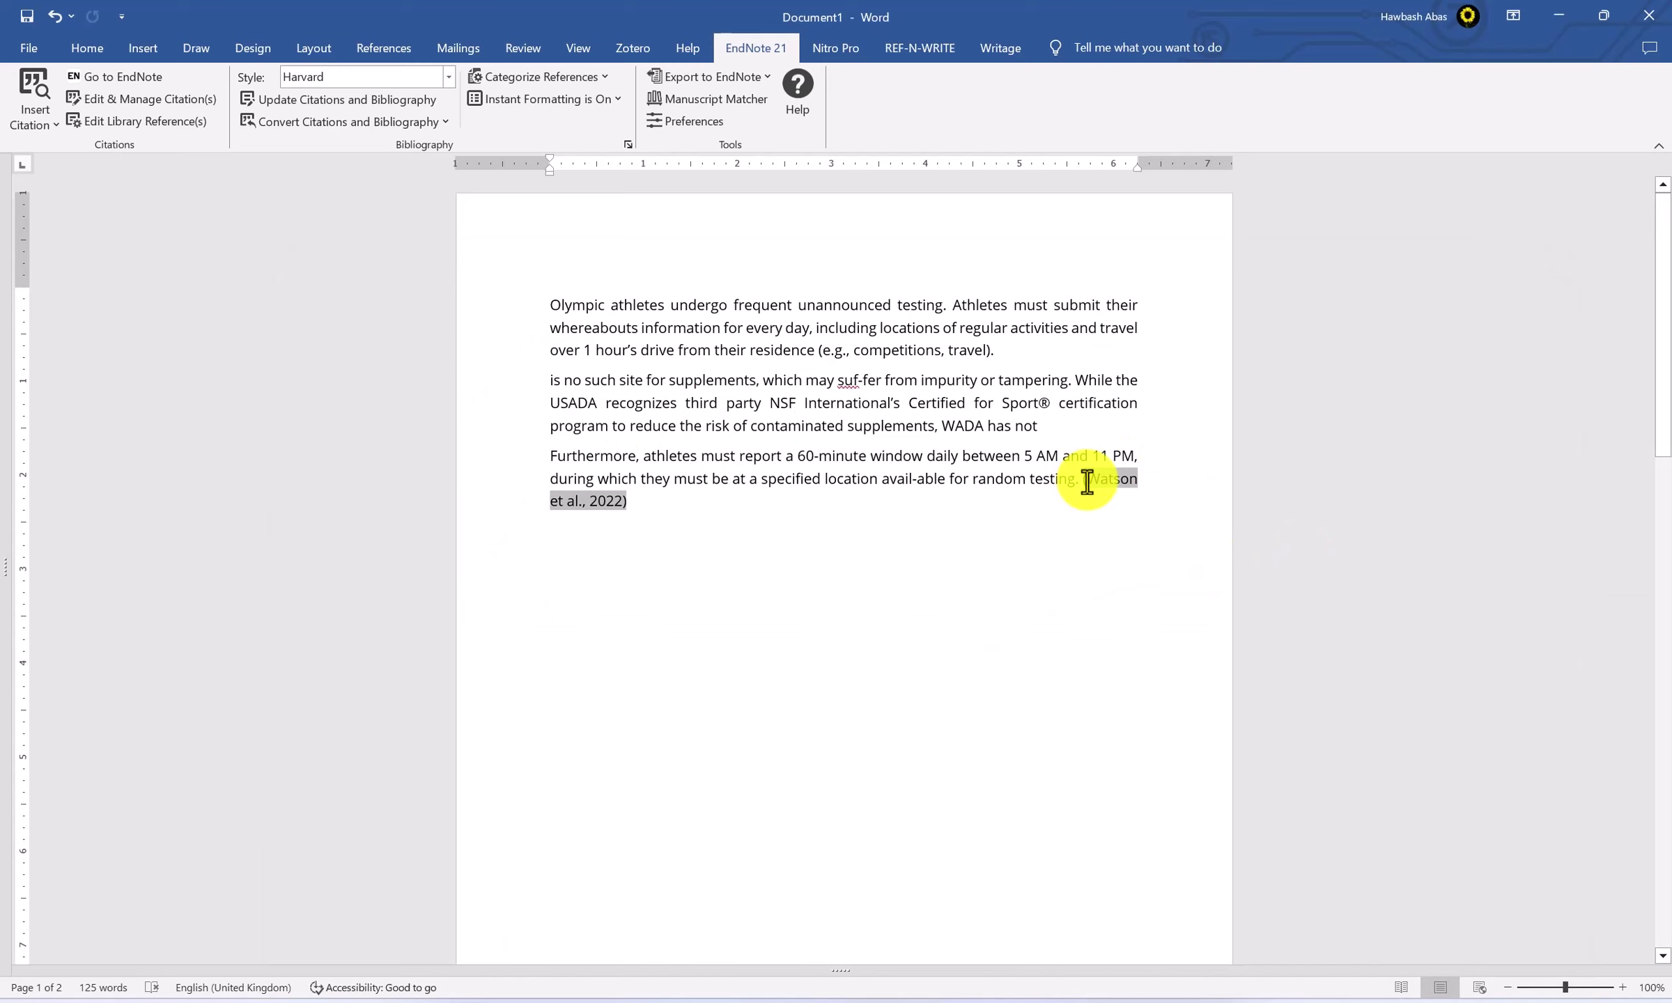
pyautogui.click(1080, 481)
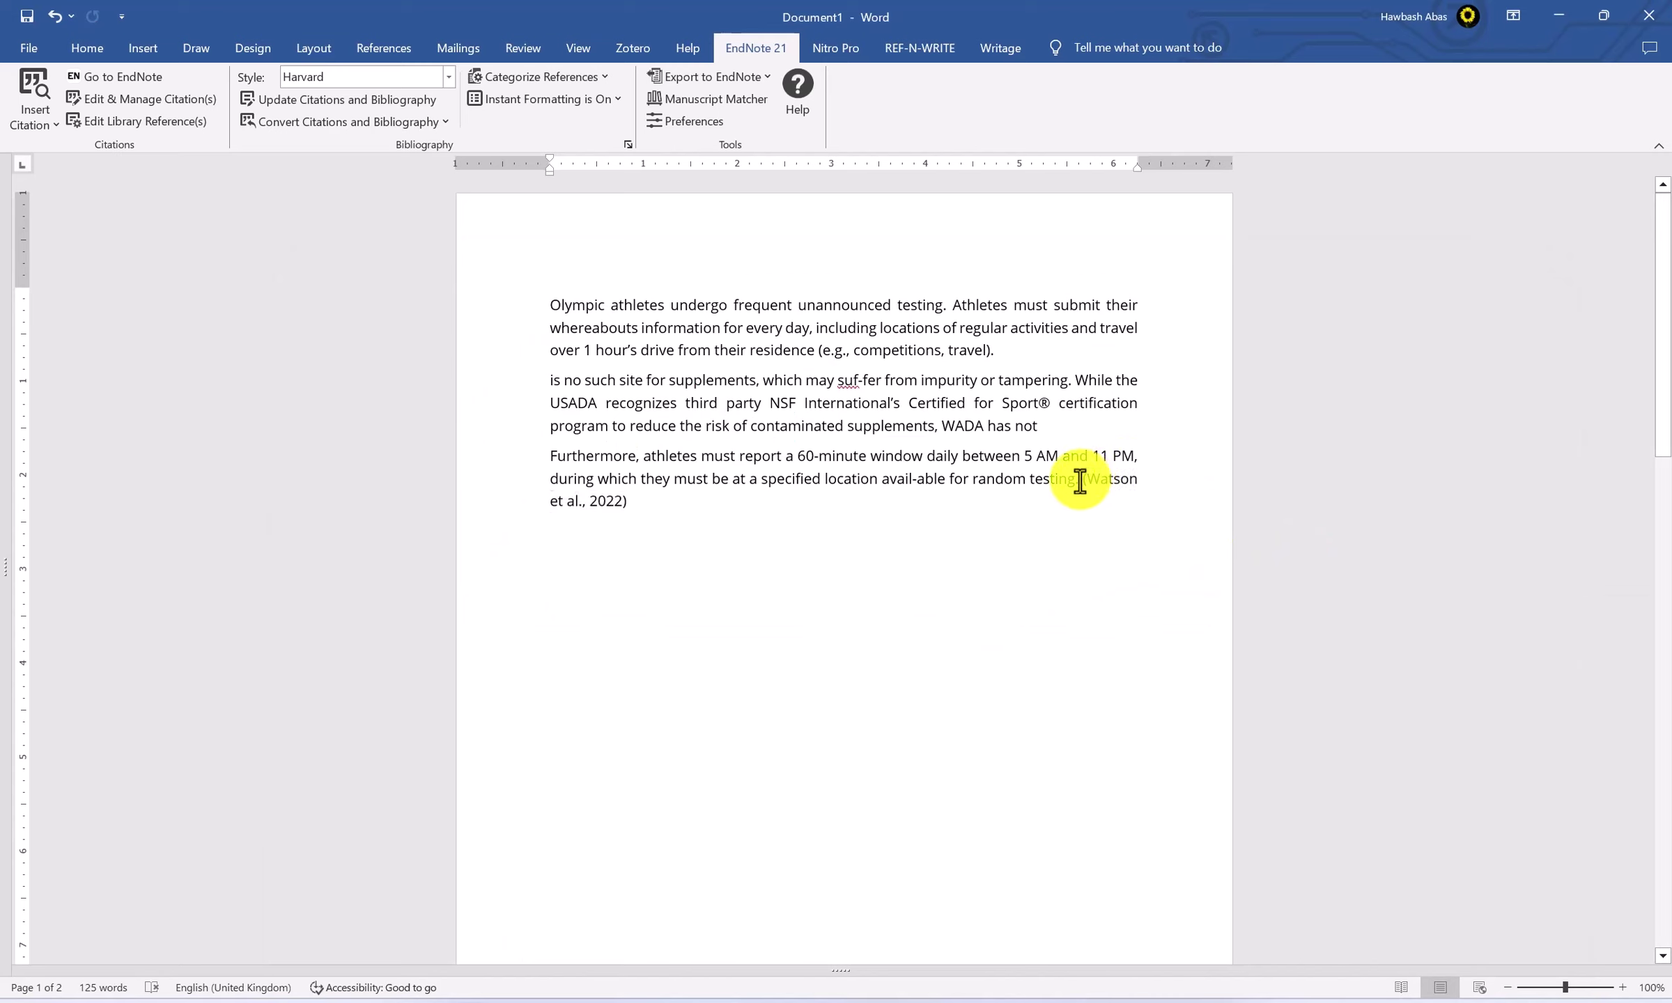
pyautogui.click(1106, 480)
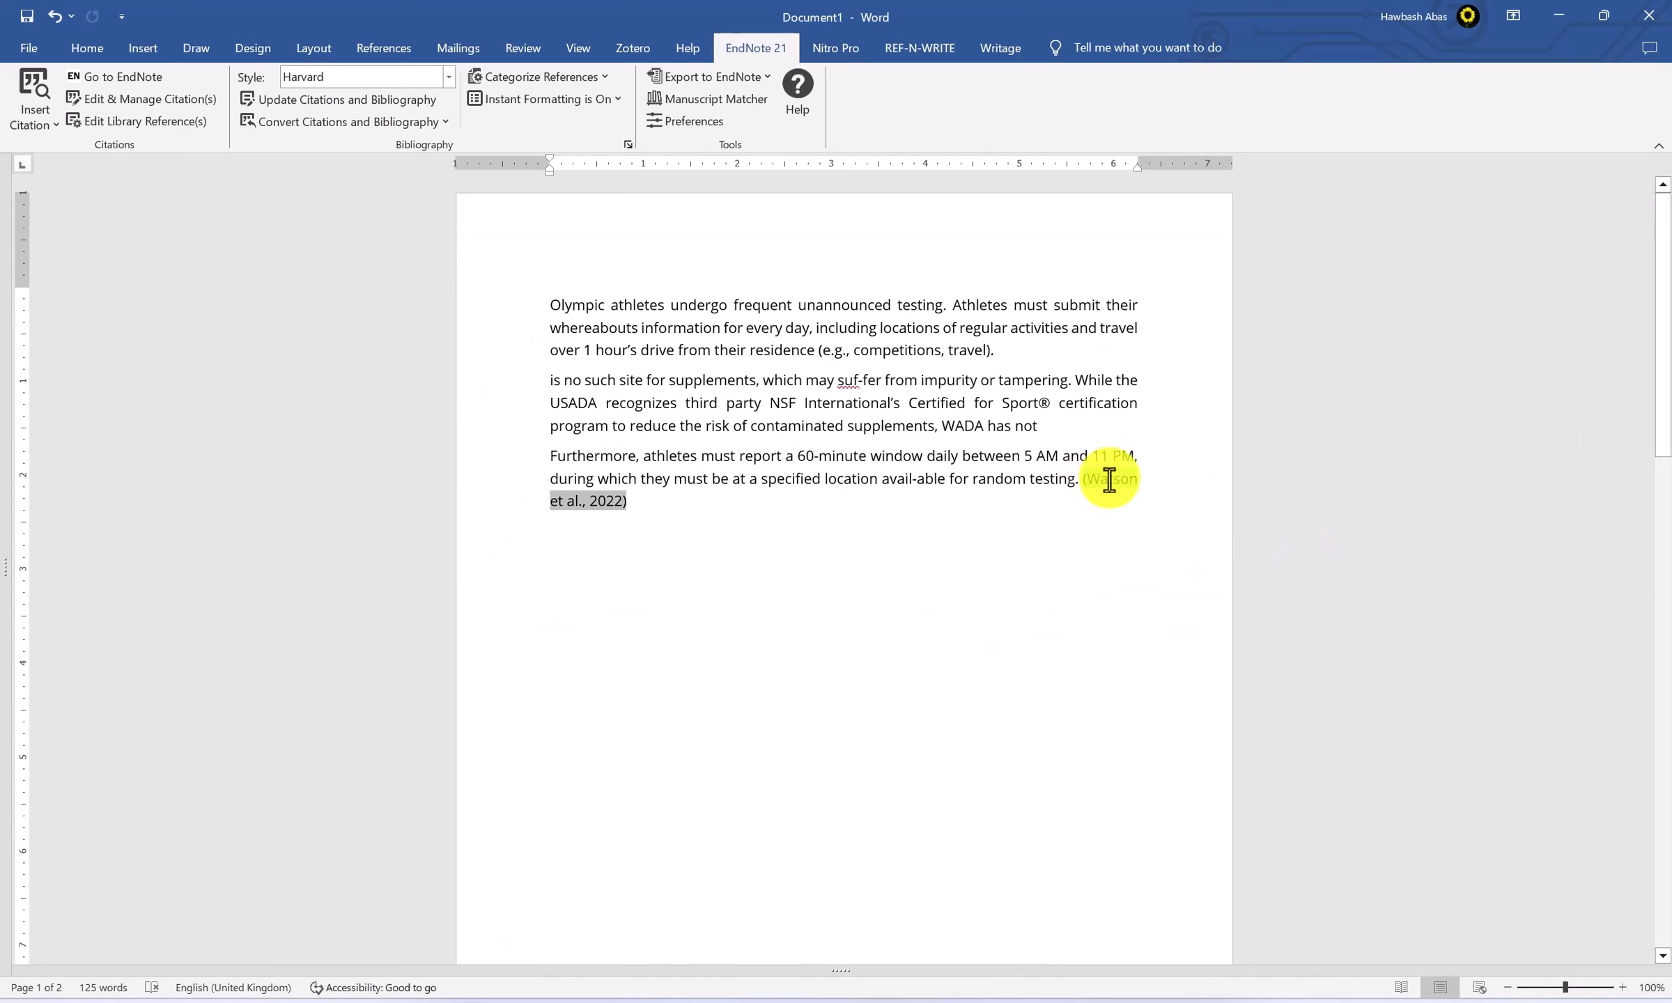
pyautogui.click(1004, 341)
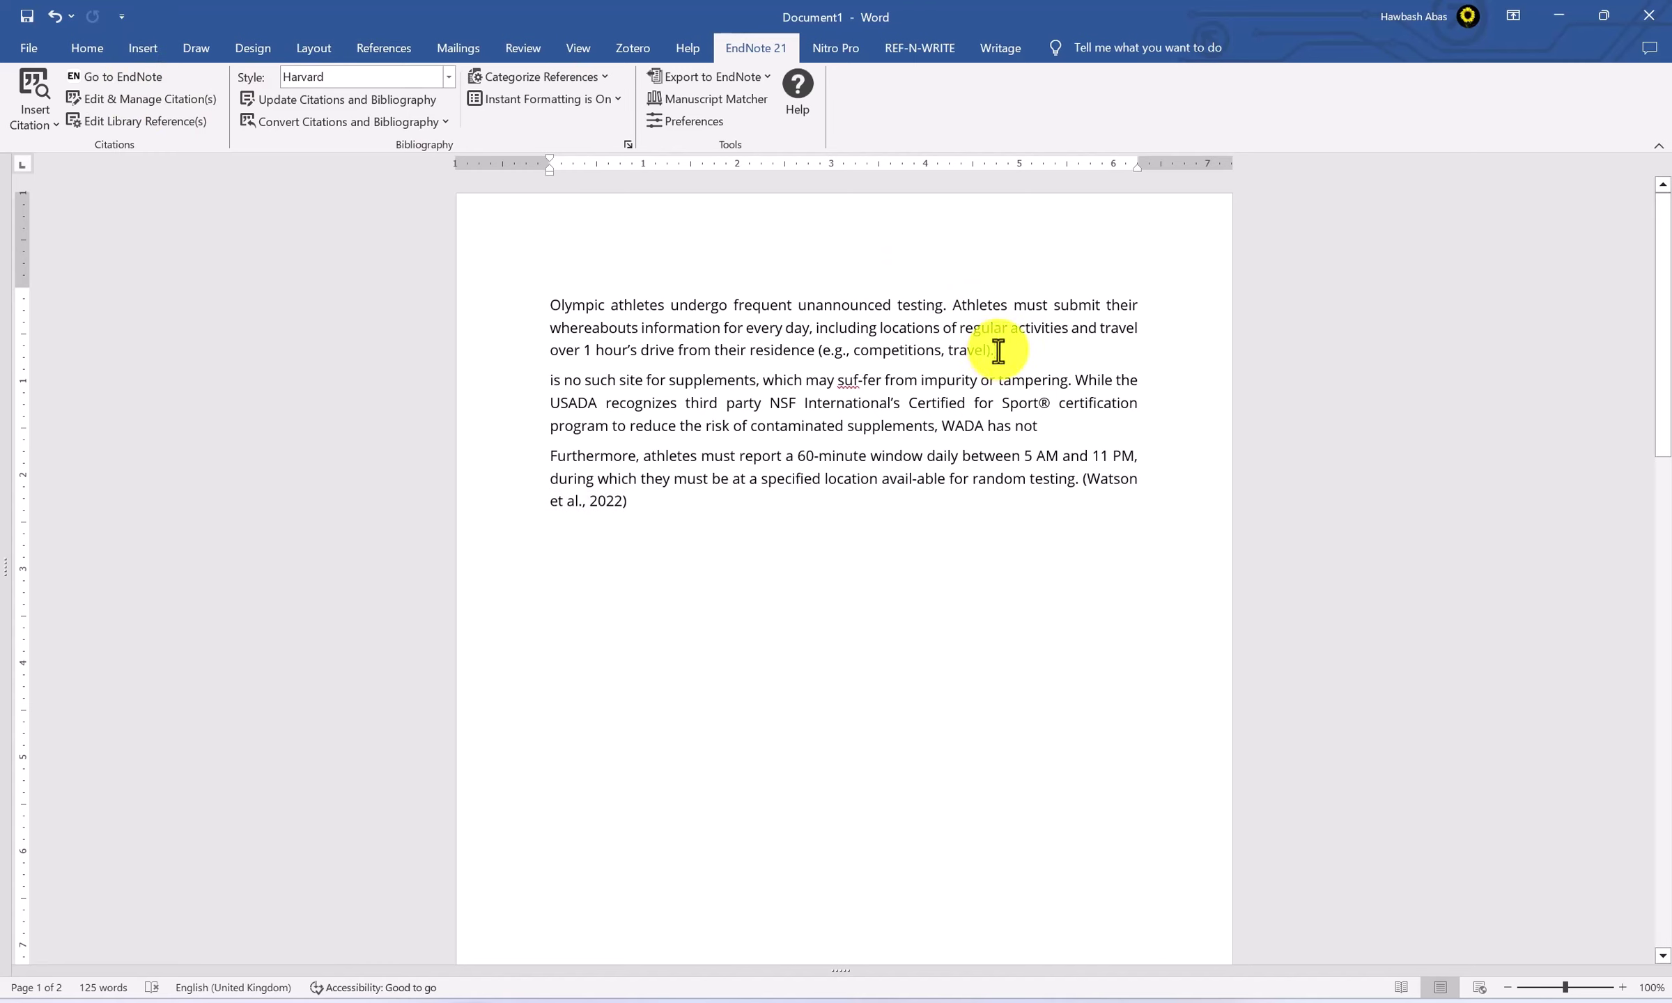
pyautogui.click(1095, 479)
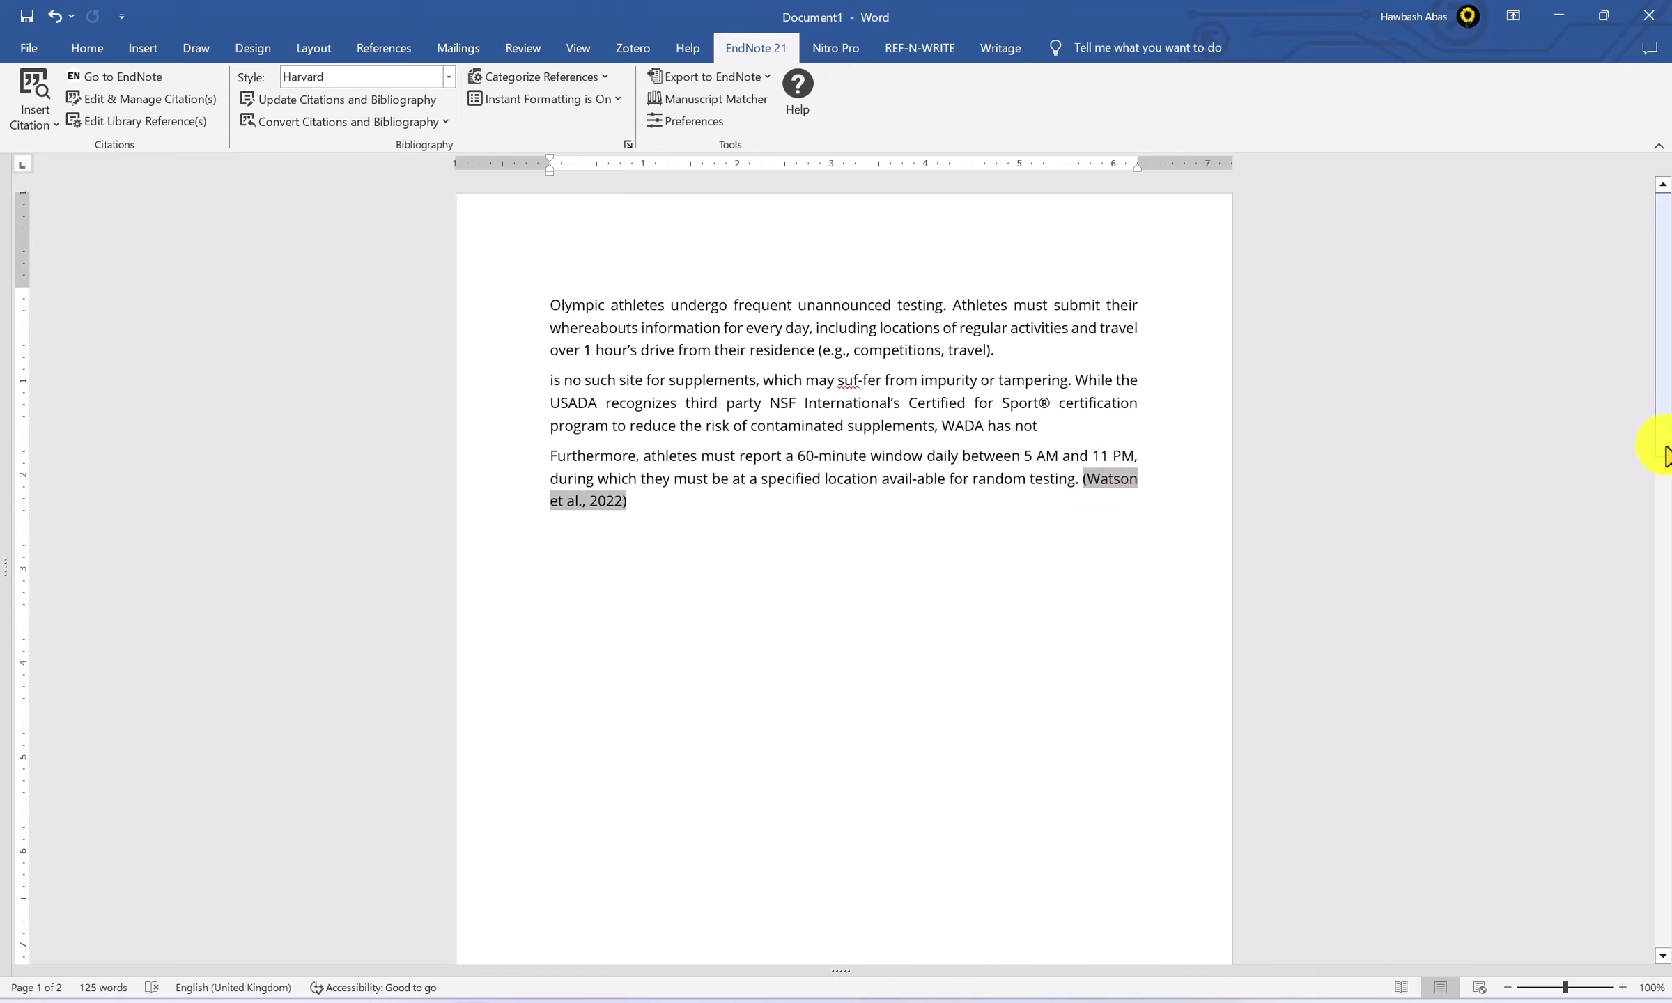
pyautogui.moveTo(1664, 454)
pyautogui.mouseDown()
pyautogui.moveTo(1640, 705)
pyautogui.moveTo(1642, 530)
pyautogui.mouseUp()
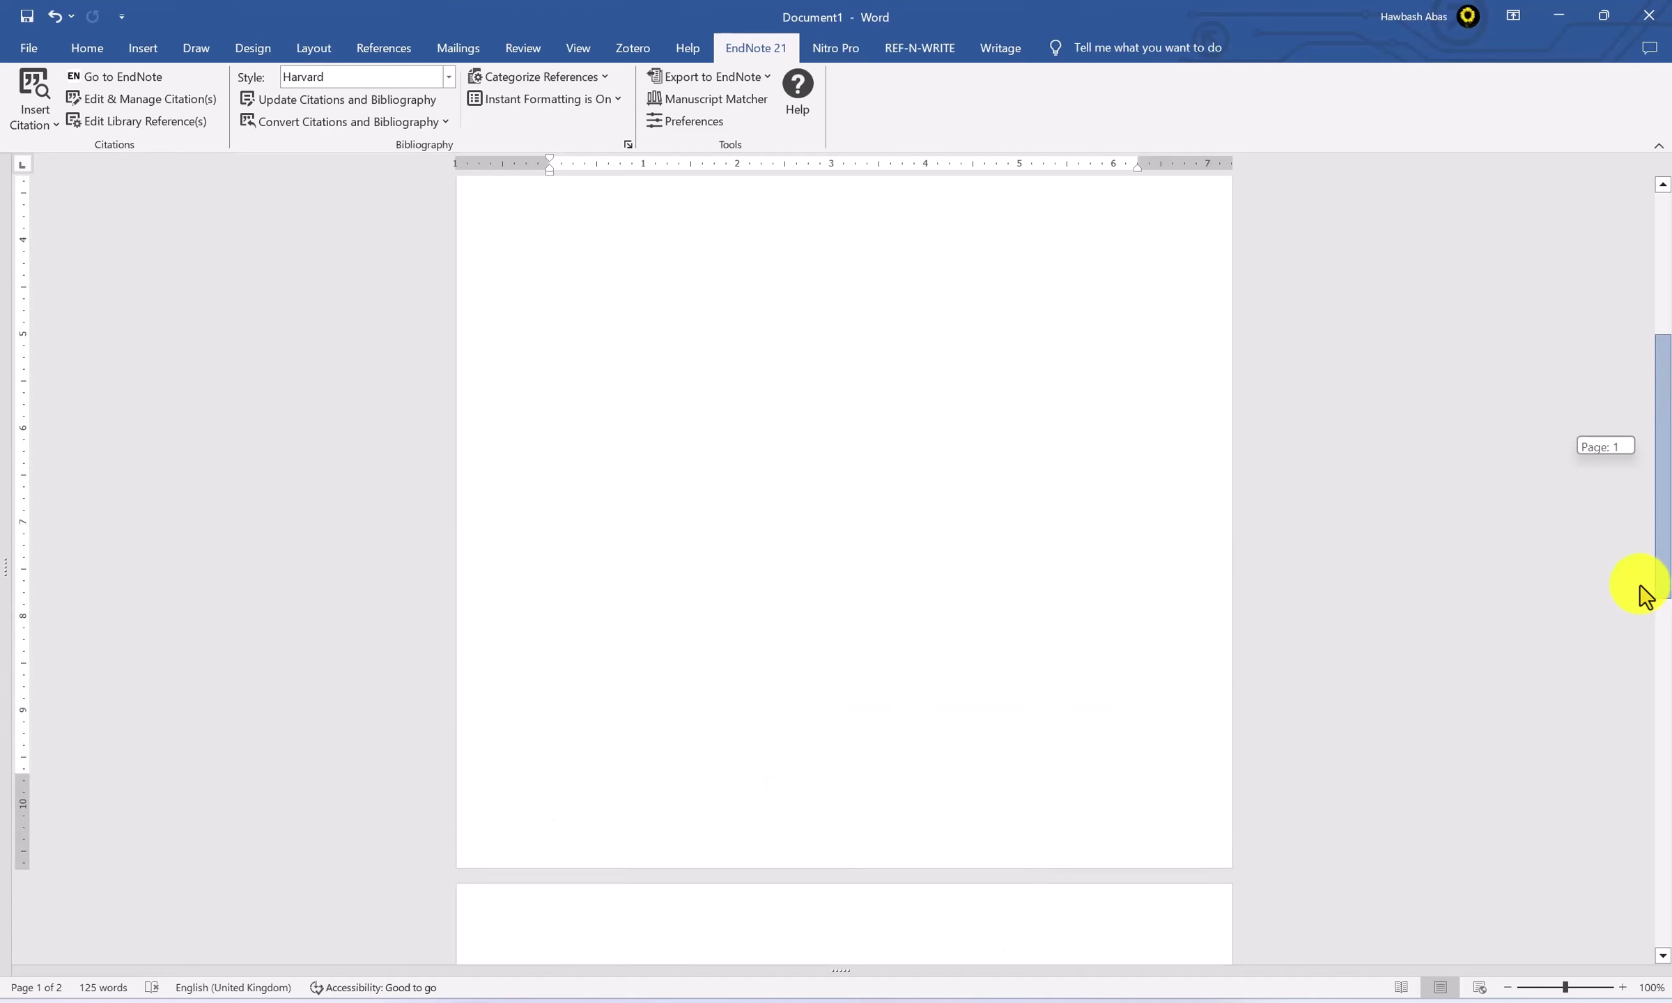
pyautogui.click(948, 377)
pyautogui.moveTo(1664, 474)
pyautogui.mouseDown()
pyautogui.moveTo(1661, 535)
pyautogui.moveTo(1661, 392)
pyautogui.mouseUp()
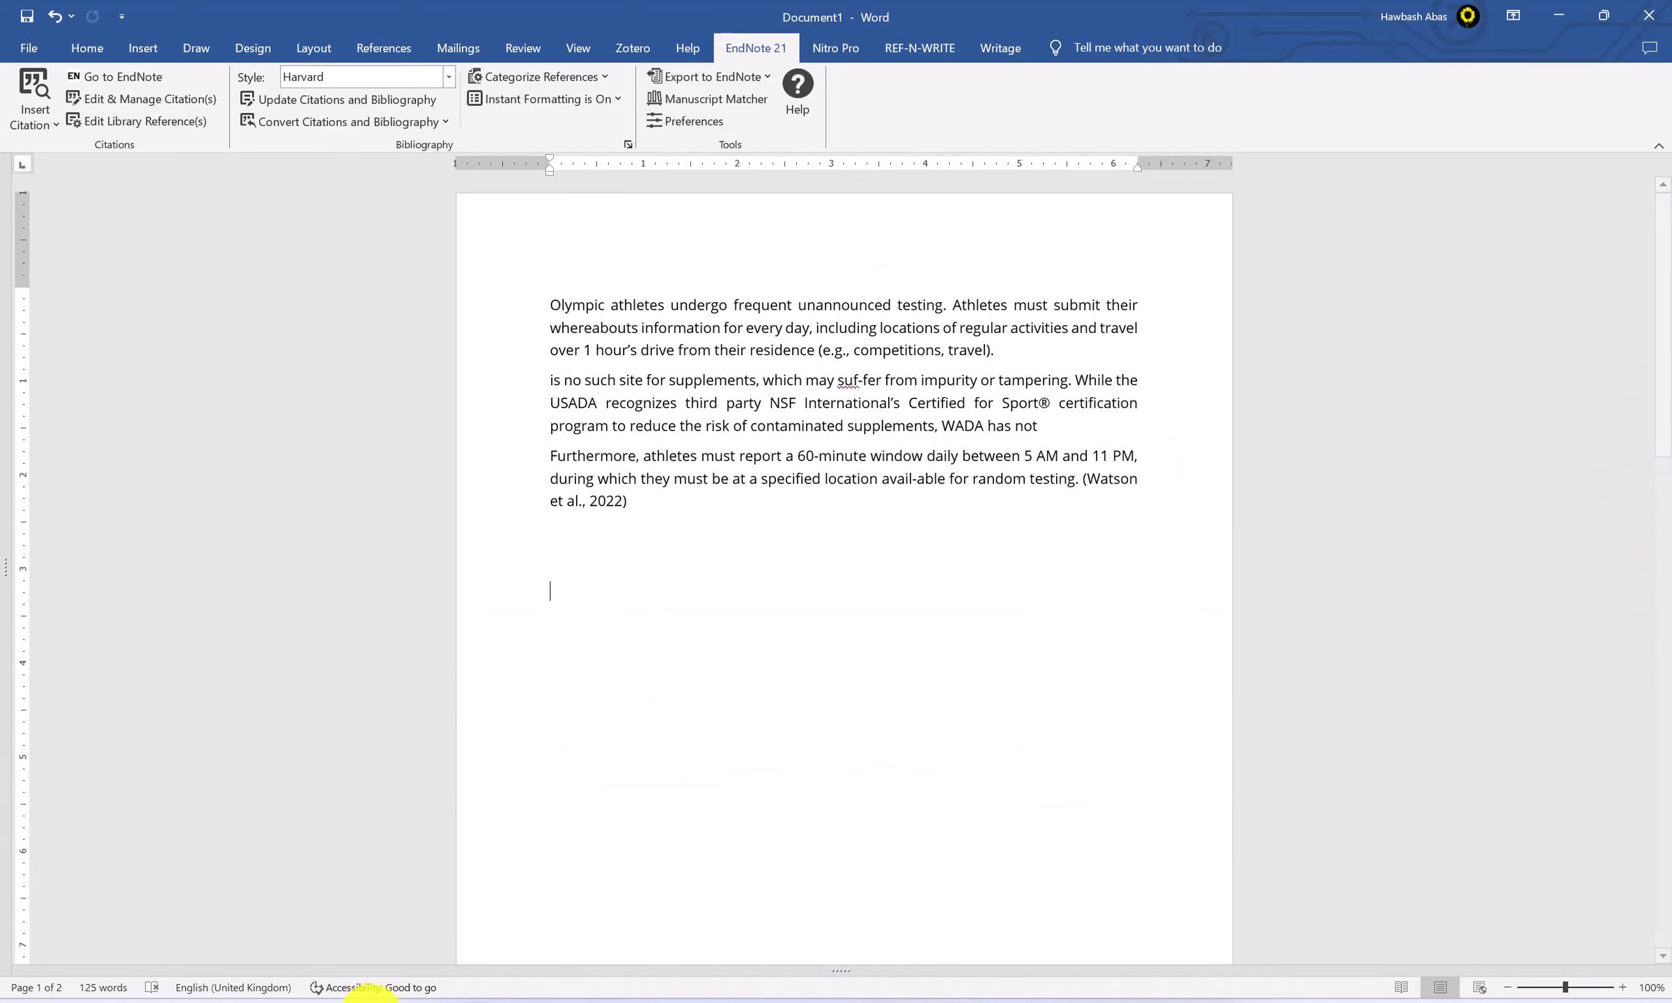
# Open the Web_Services classification PDF from the Articles folder
pyautogui.click(418, 993)
pyautogui.click(1146, 906)
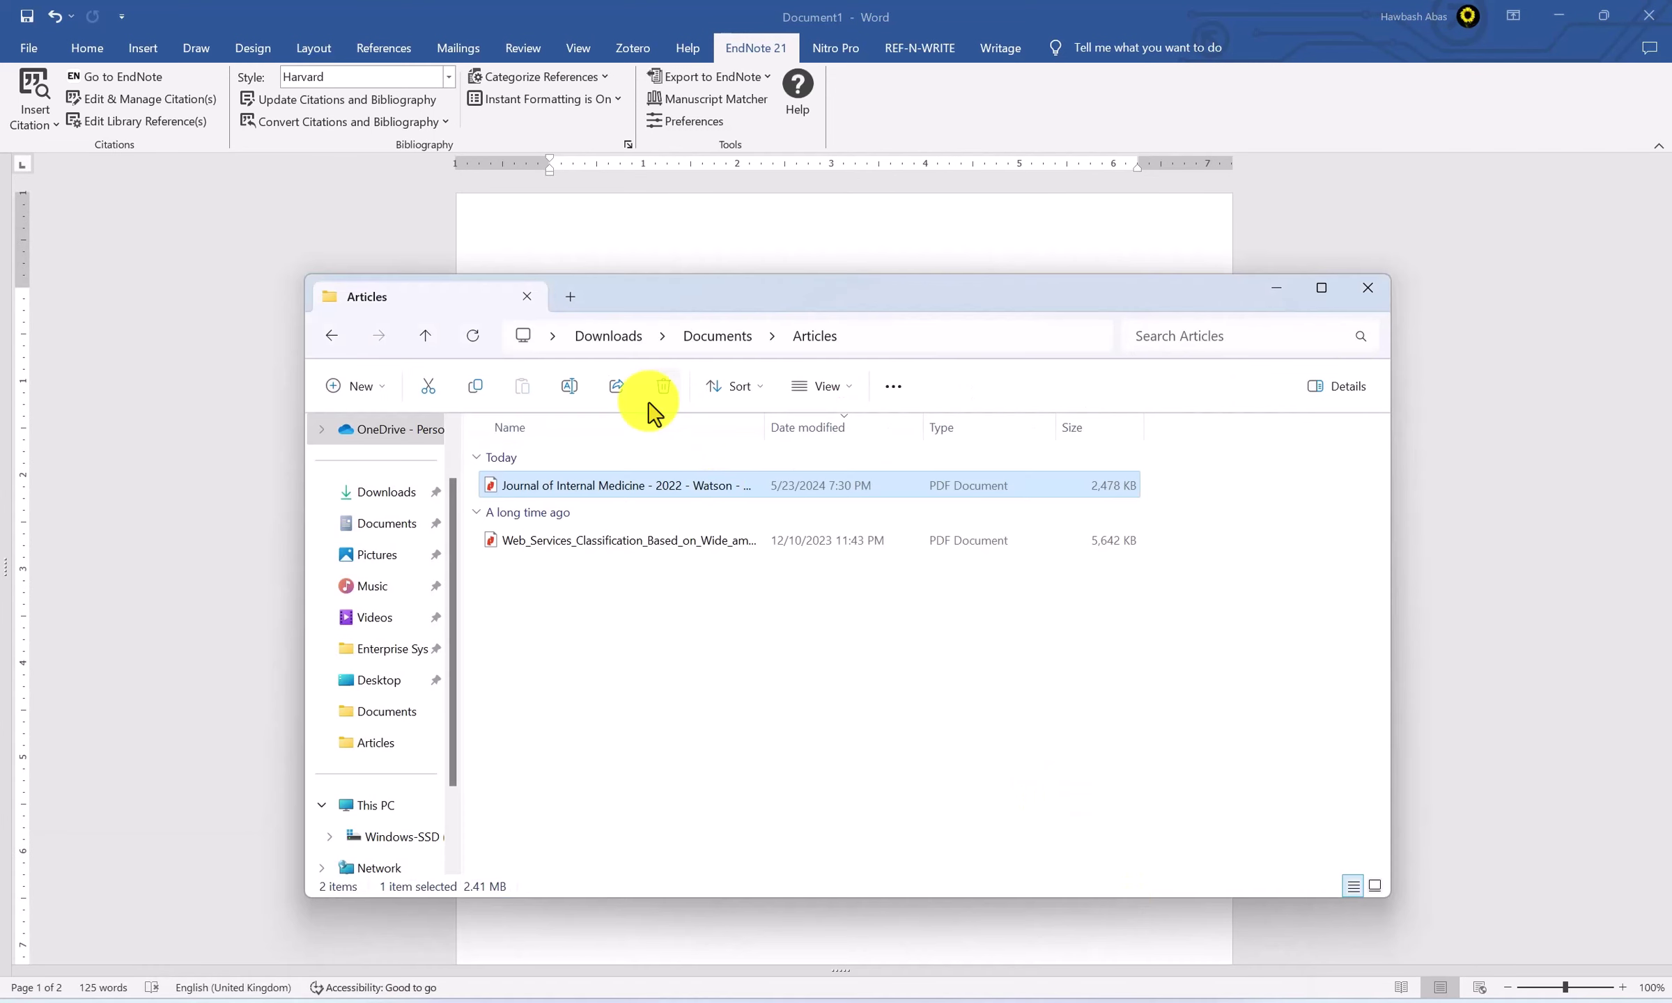
pyautogui.doubleClick(568, 542)
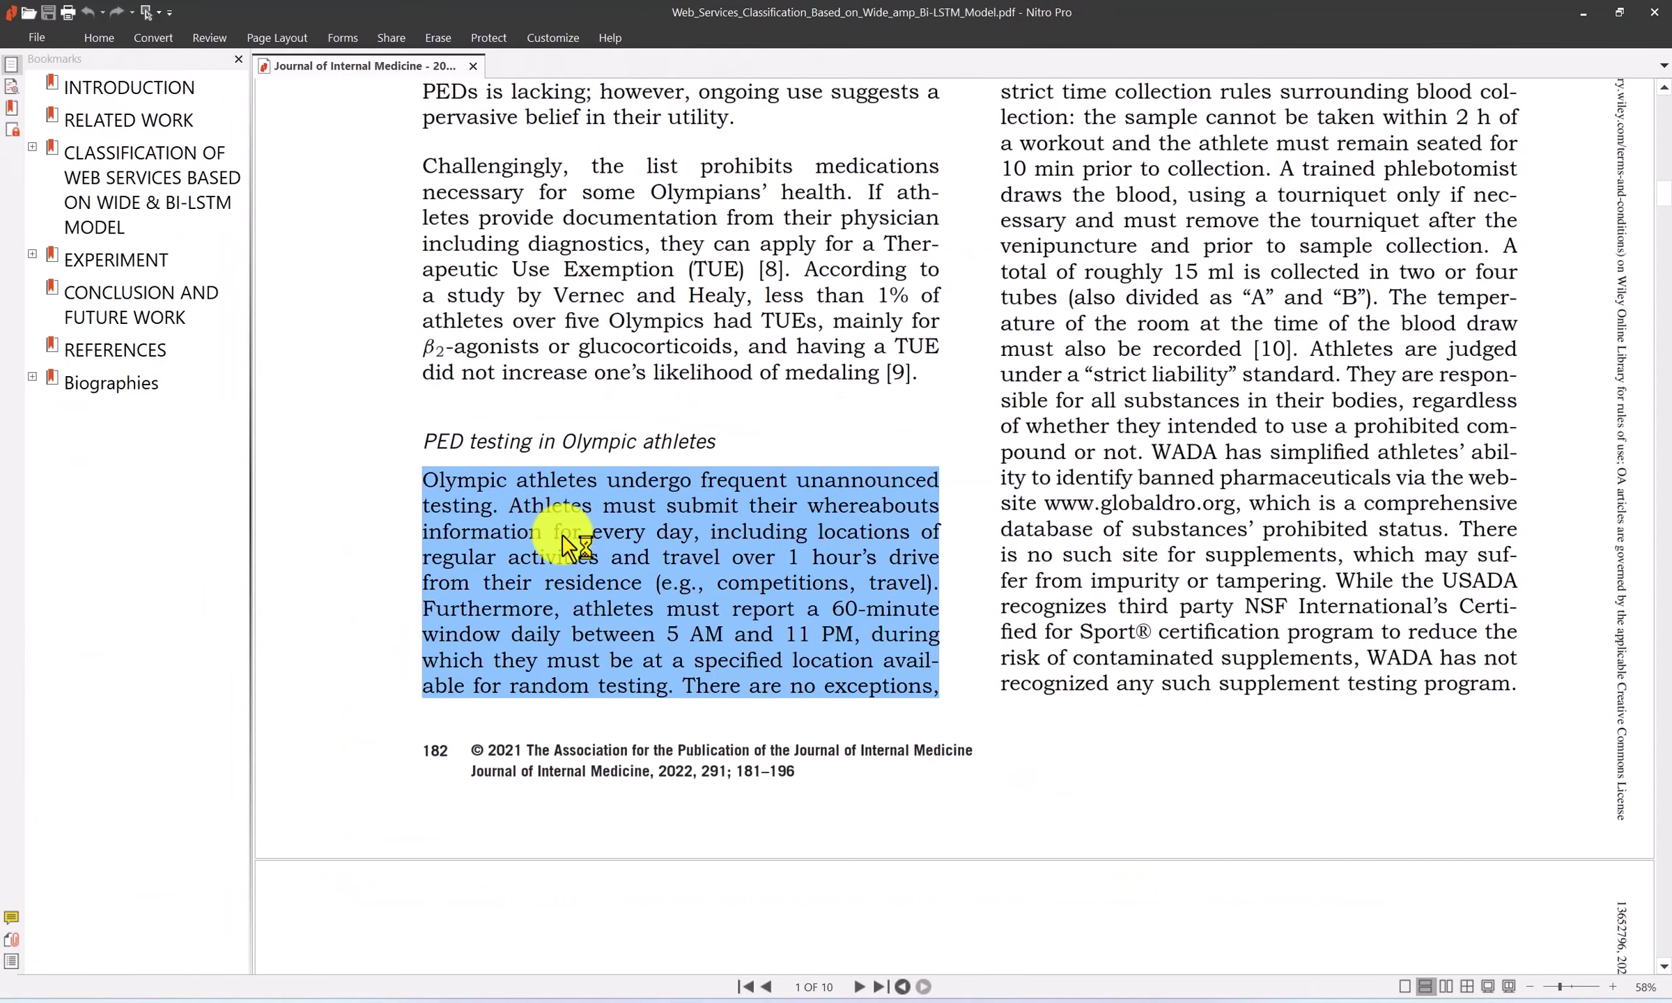
# Copy section III's opening framework paragraph from the Web Services PDF with its formatting
pyautogui.click(99, 38)
pyautogui.click(90, 84)
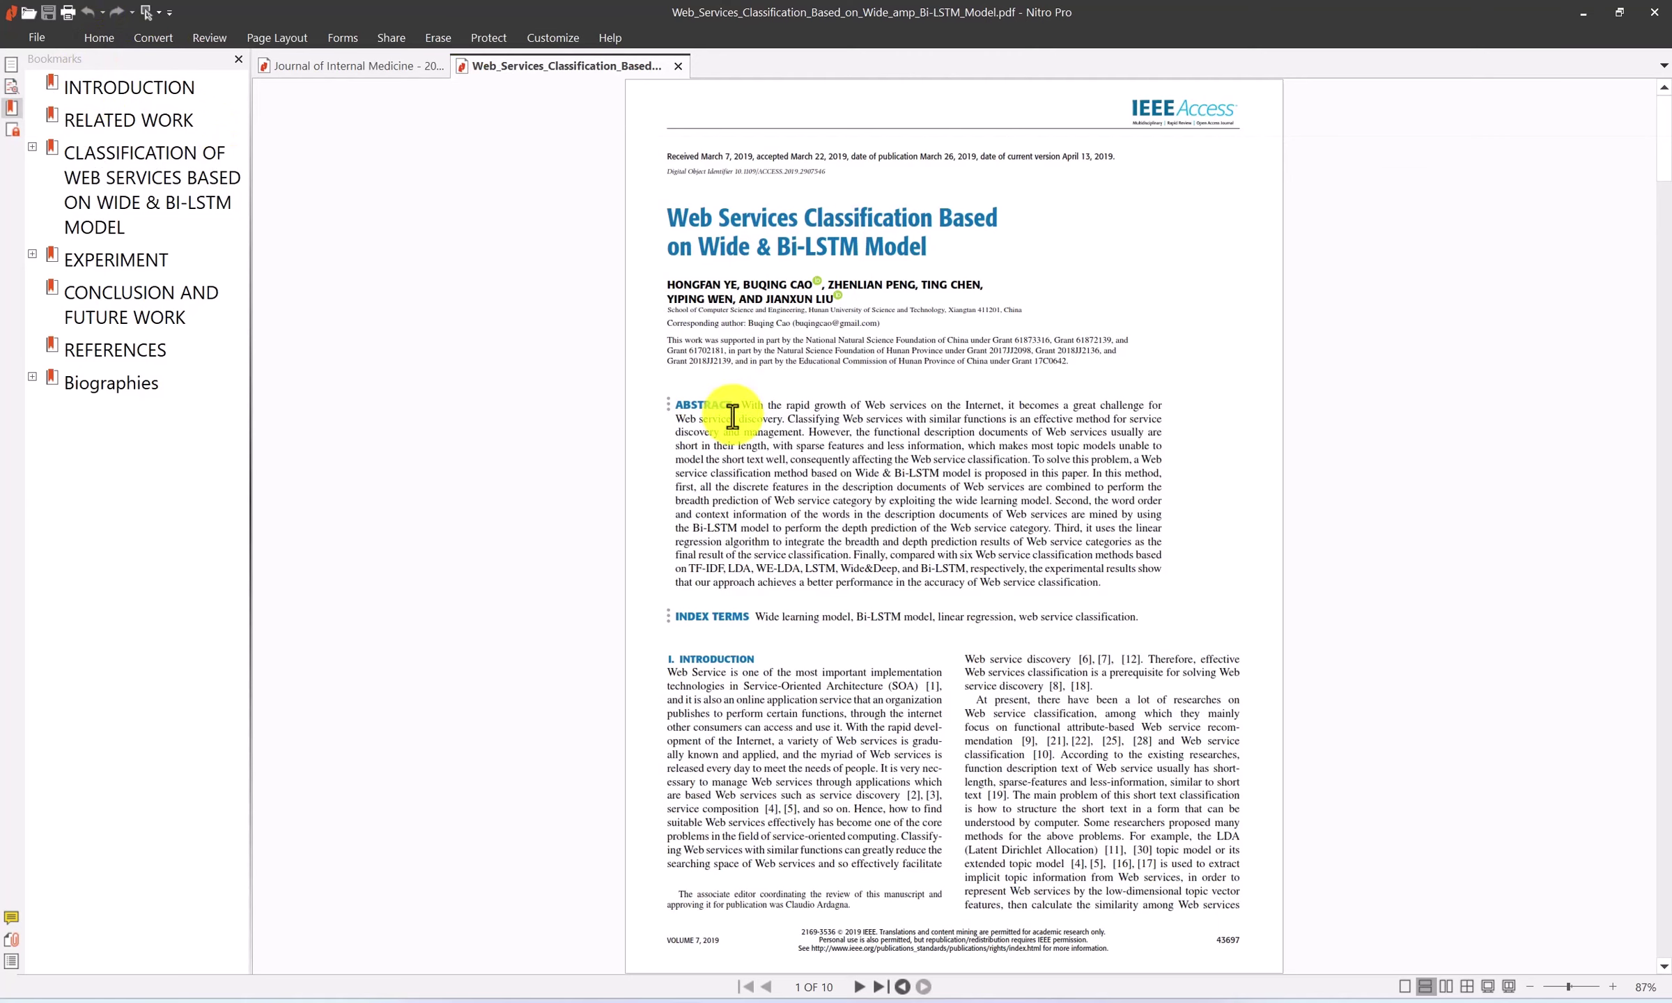
pyautogui.moveTo(1666, 168); pyautogui.dragTo(1666, 363)
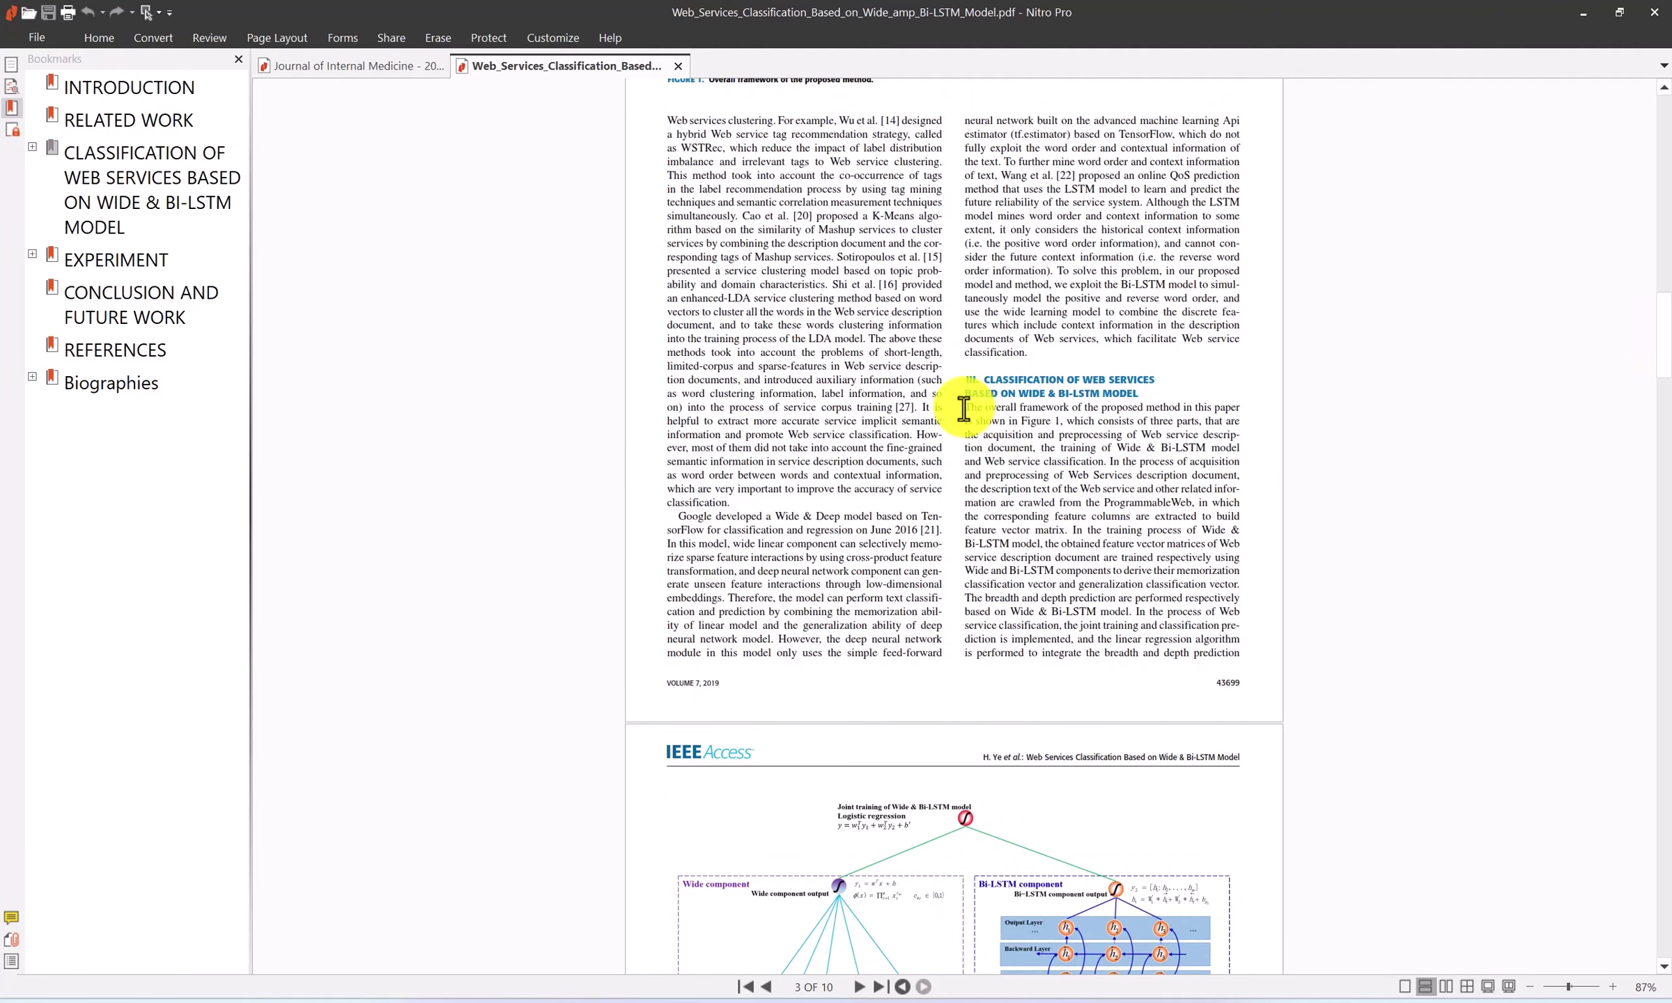
pyautogui.moveTo(964, 408)
pyautogui.mouseDown()
pyautogui.moveTo(1088, 466)
pyautogui.moveTo(1233, 491)
pyautogui.mouseUp()
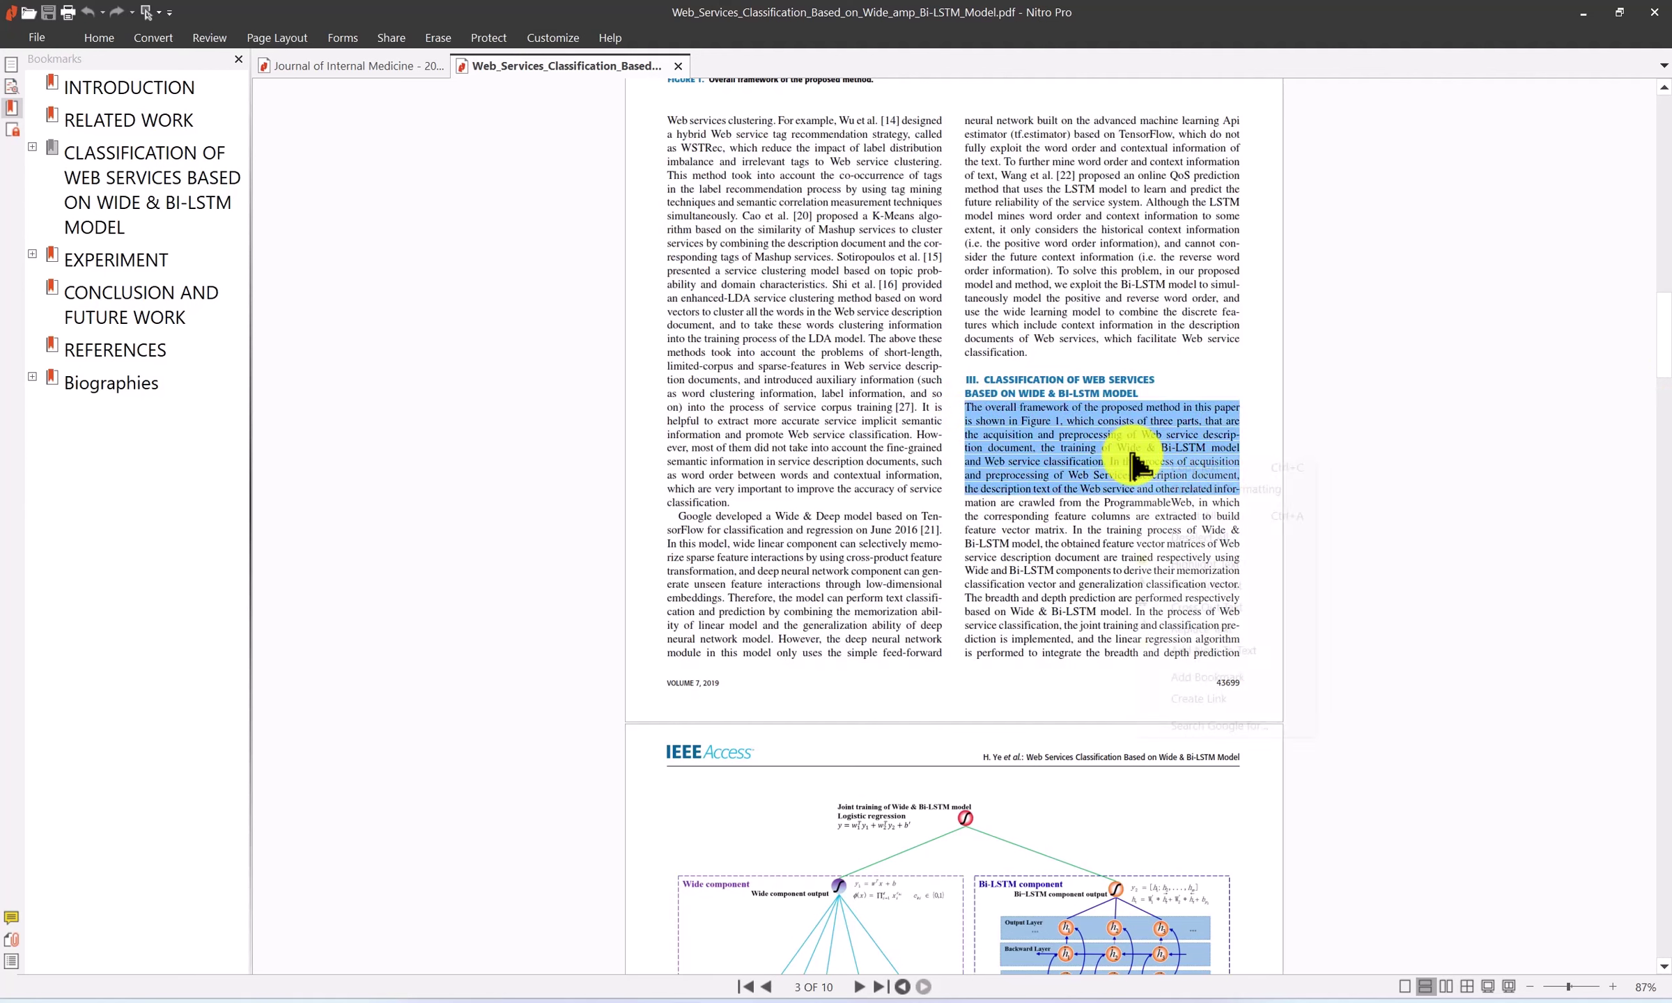
pyautogui.rightClick(1133, 457)
pyautogui.click(1204, 490)
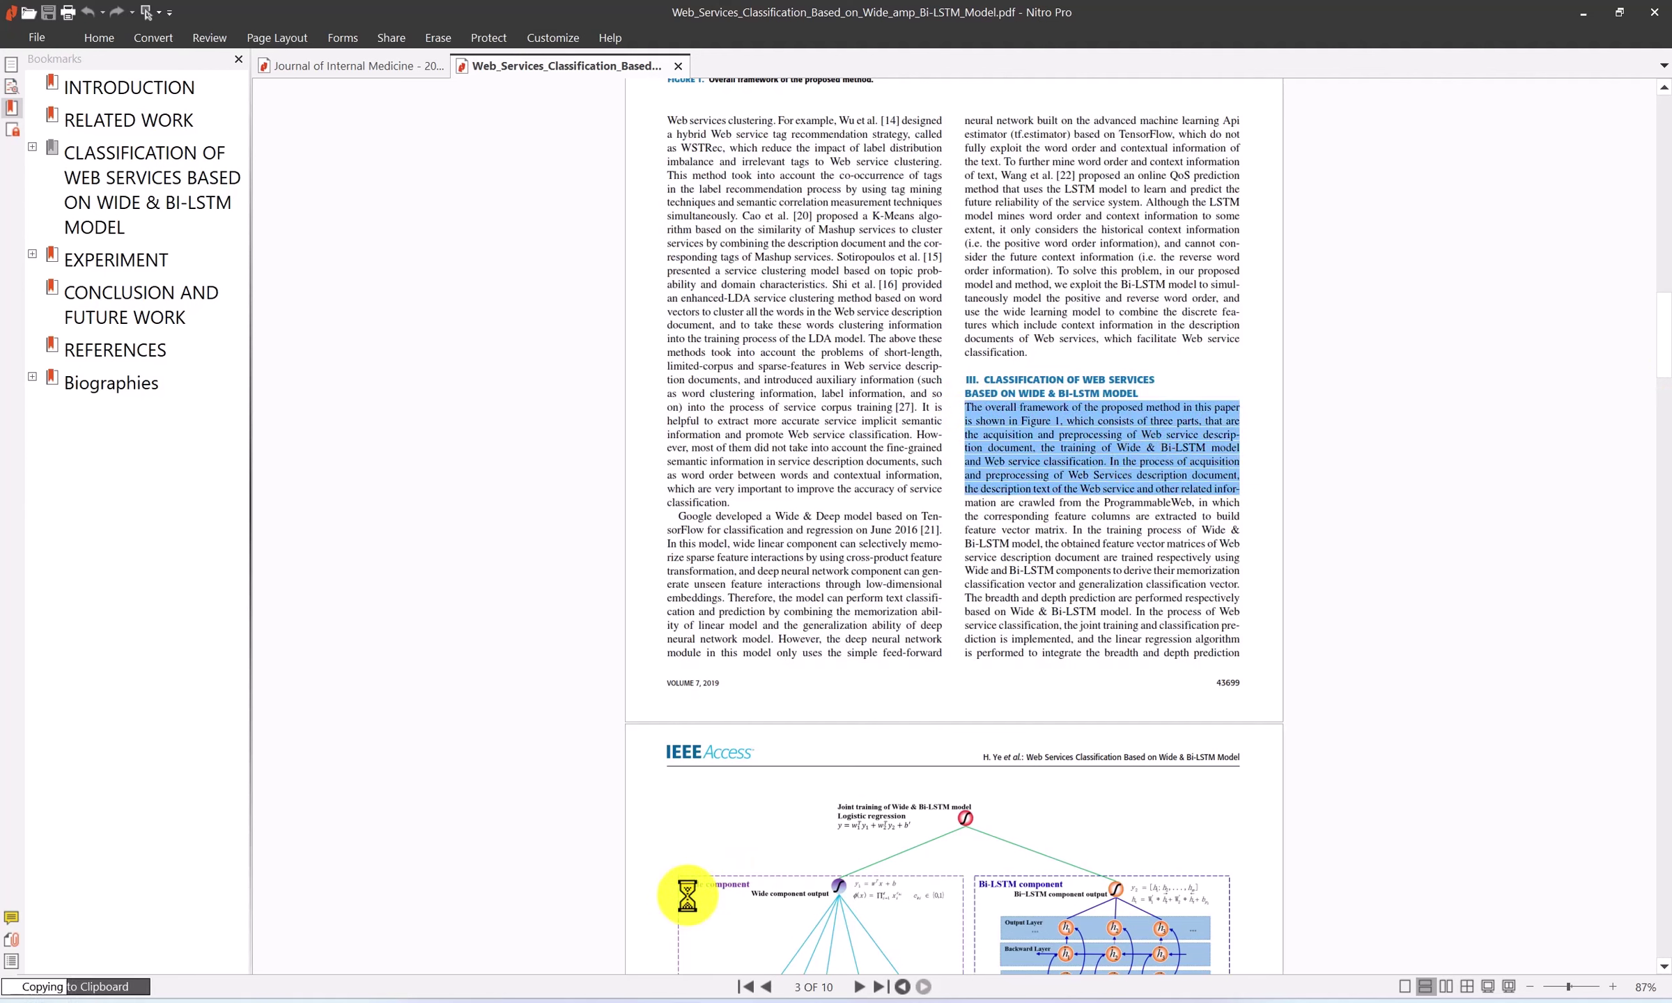
pyautogui.click(467, 892)
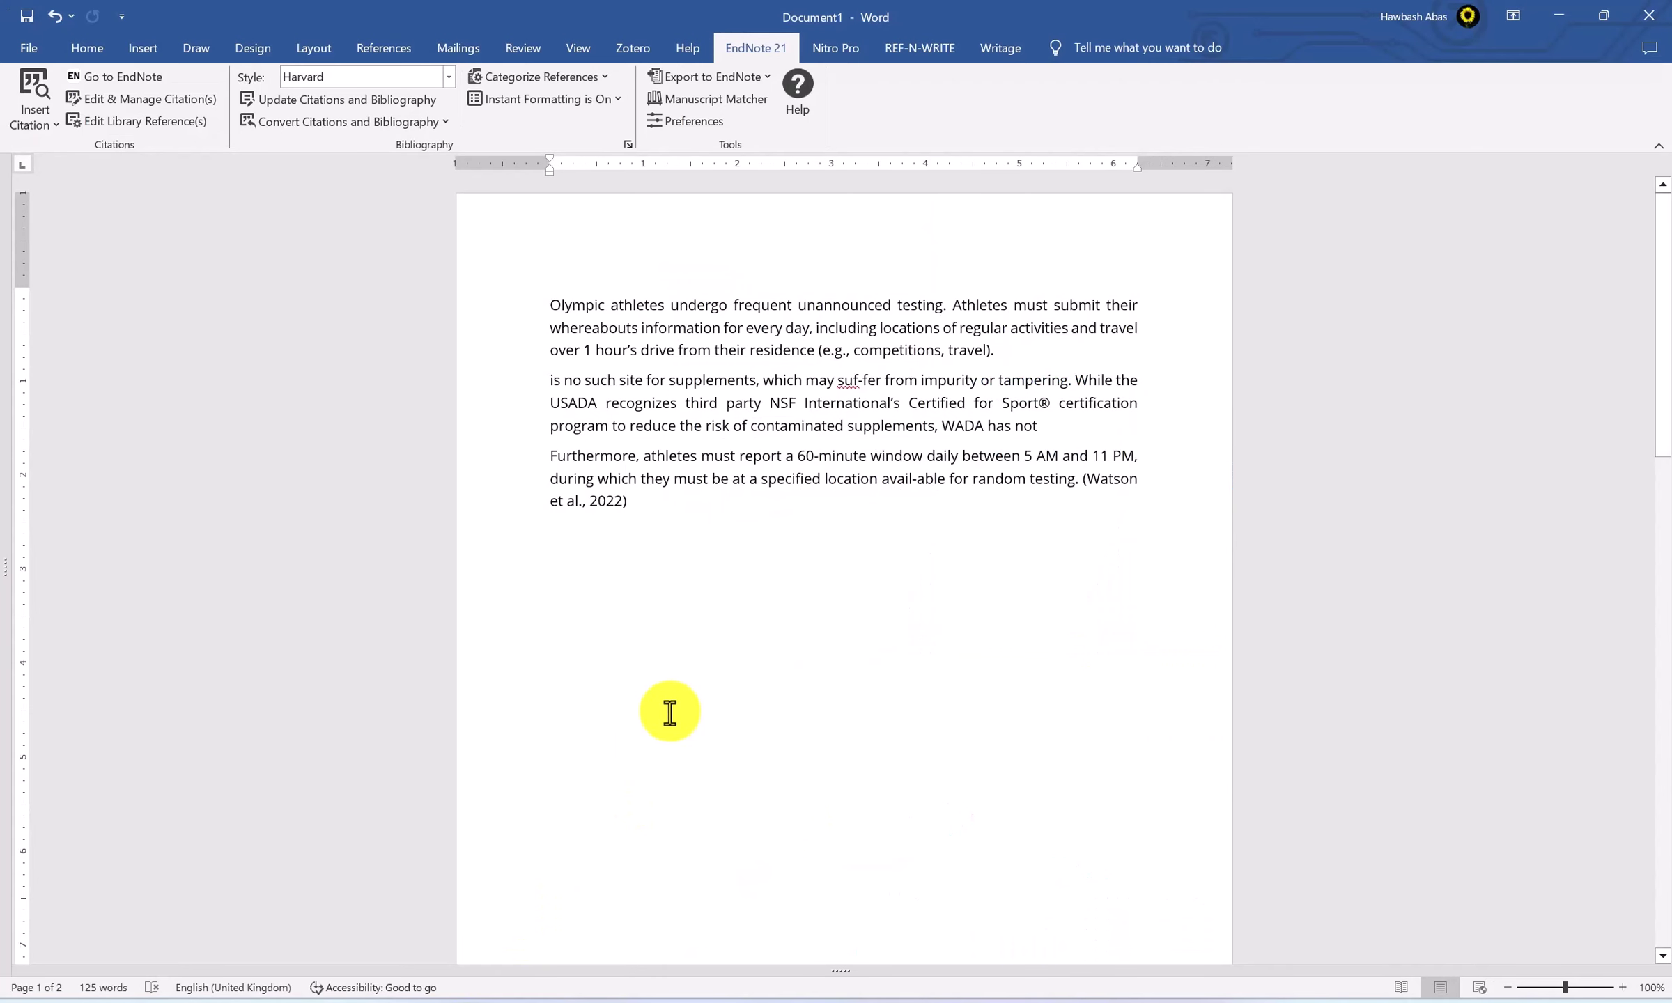
# Paste the framework passage at 14 pt and delete the trailing 'infor-' fragment
pyautogui.hotkey('ctrl', 'v')
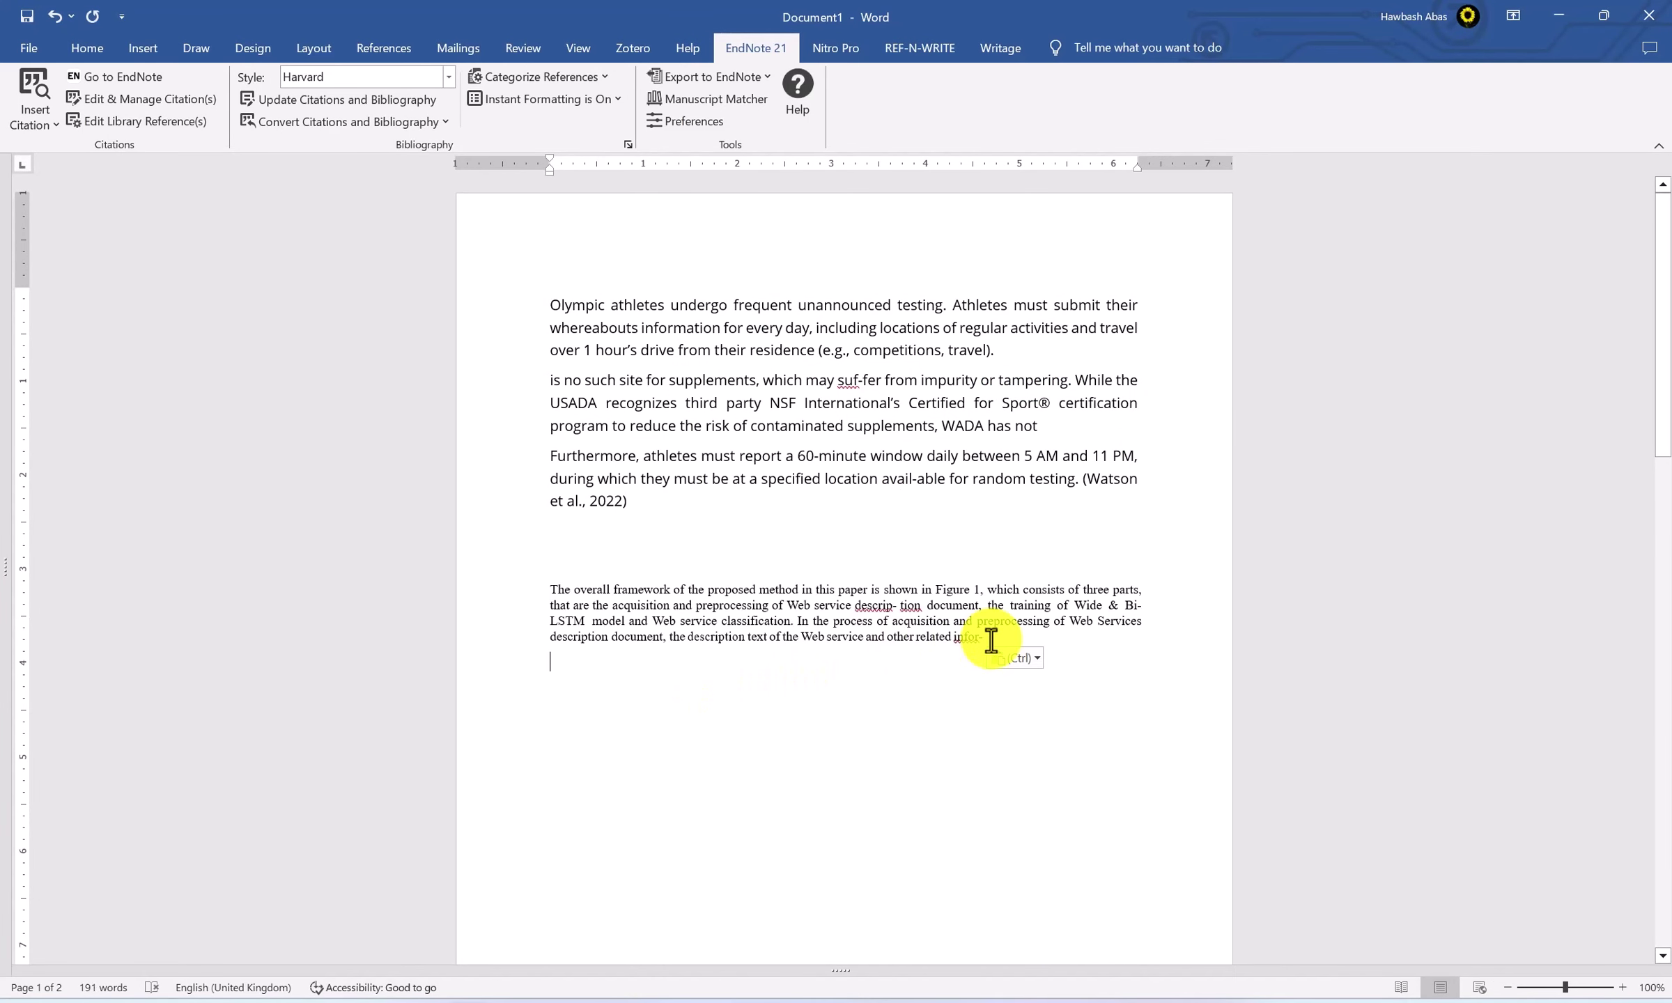
pyautogui.moveTo(989, 638); pyautogui.dragTo(547, 589)
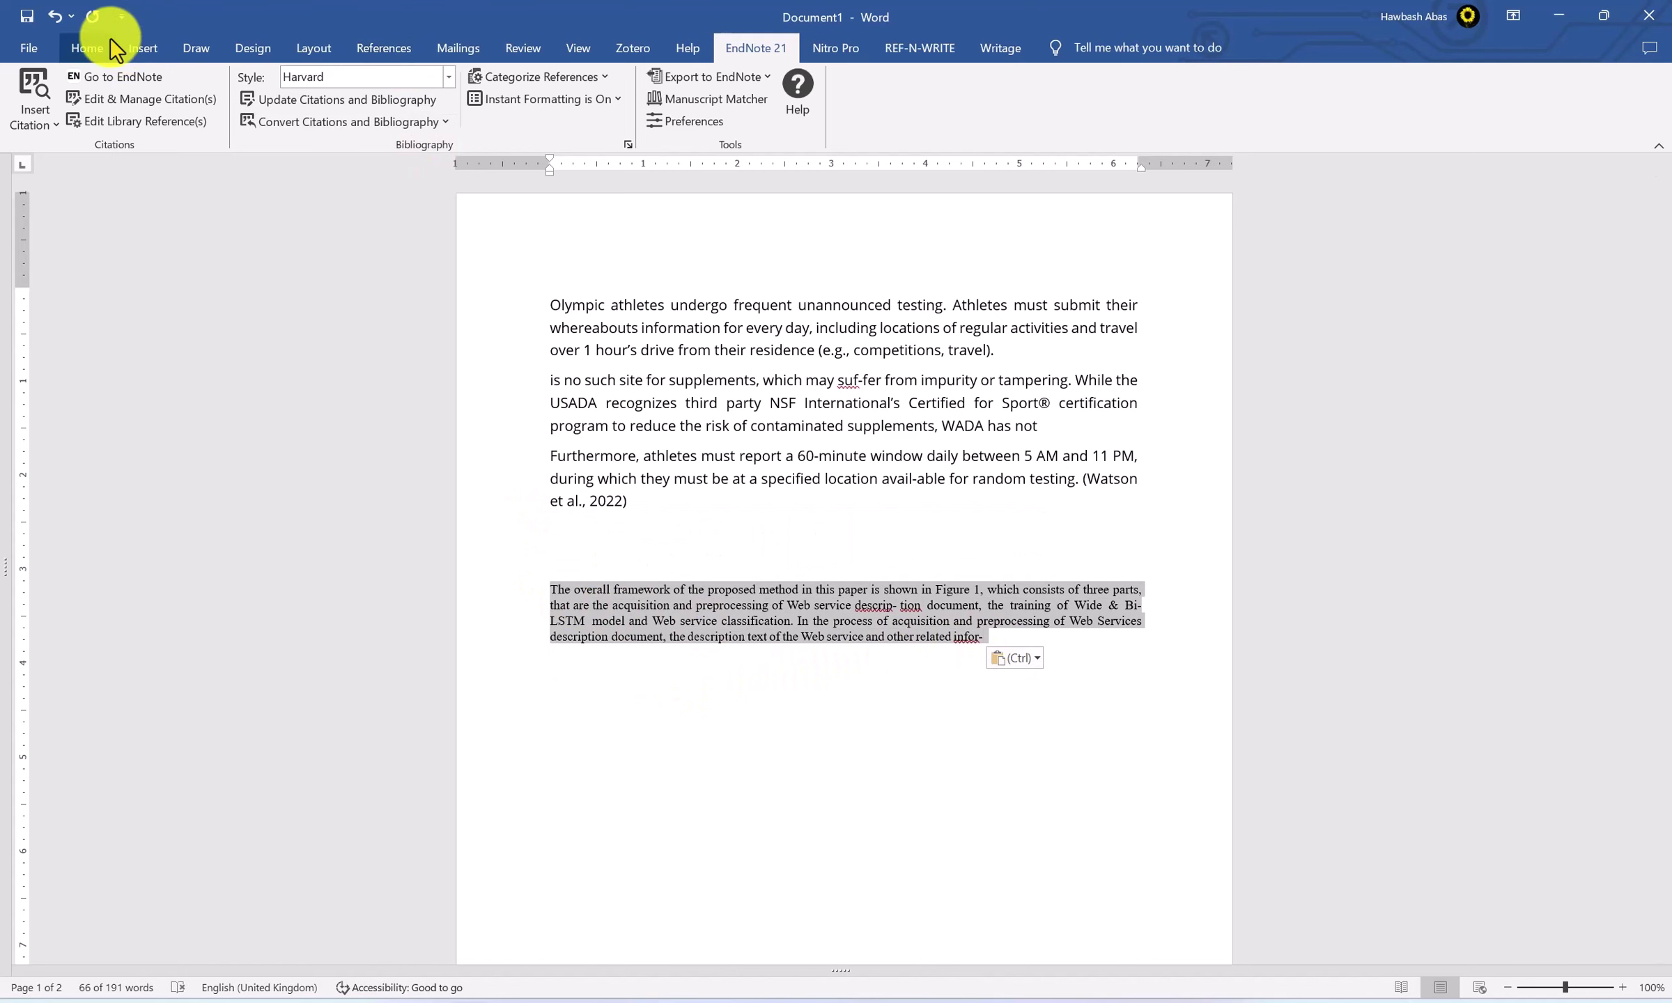
pyautogui.click(88, 47)
pyautogui.click(324, 84)
pyautogui.click(324, 85)
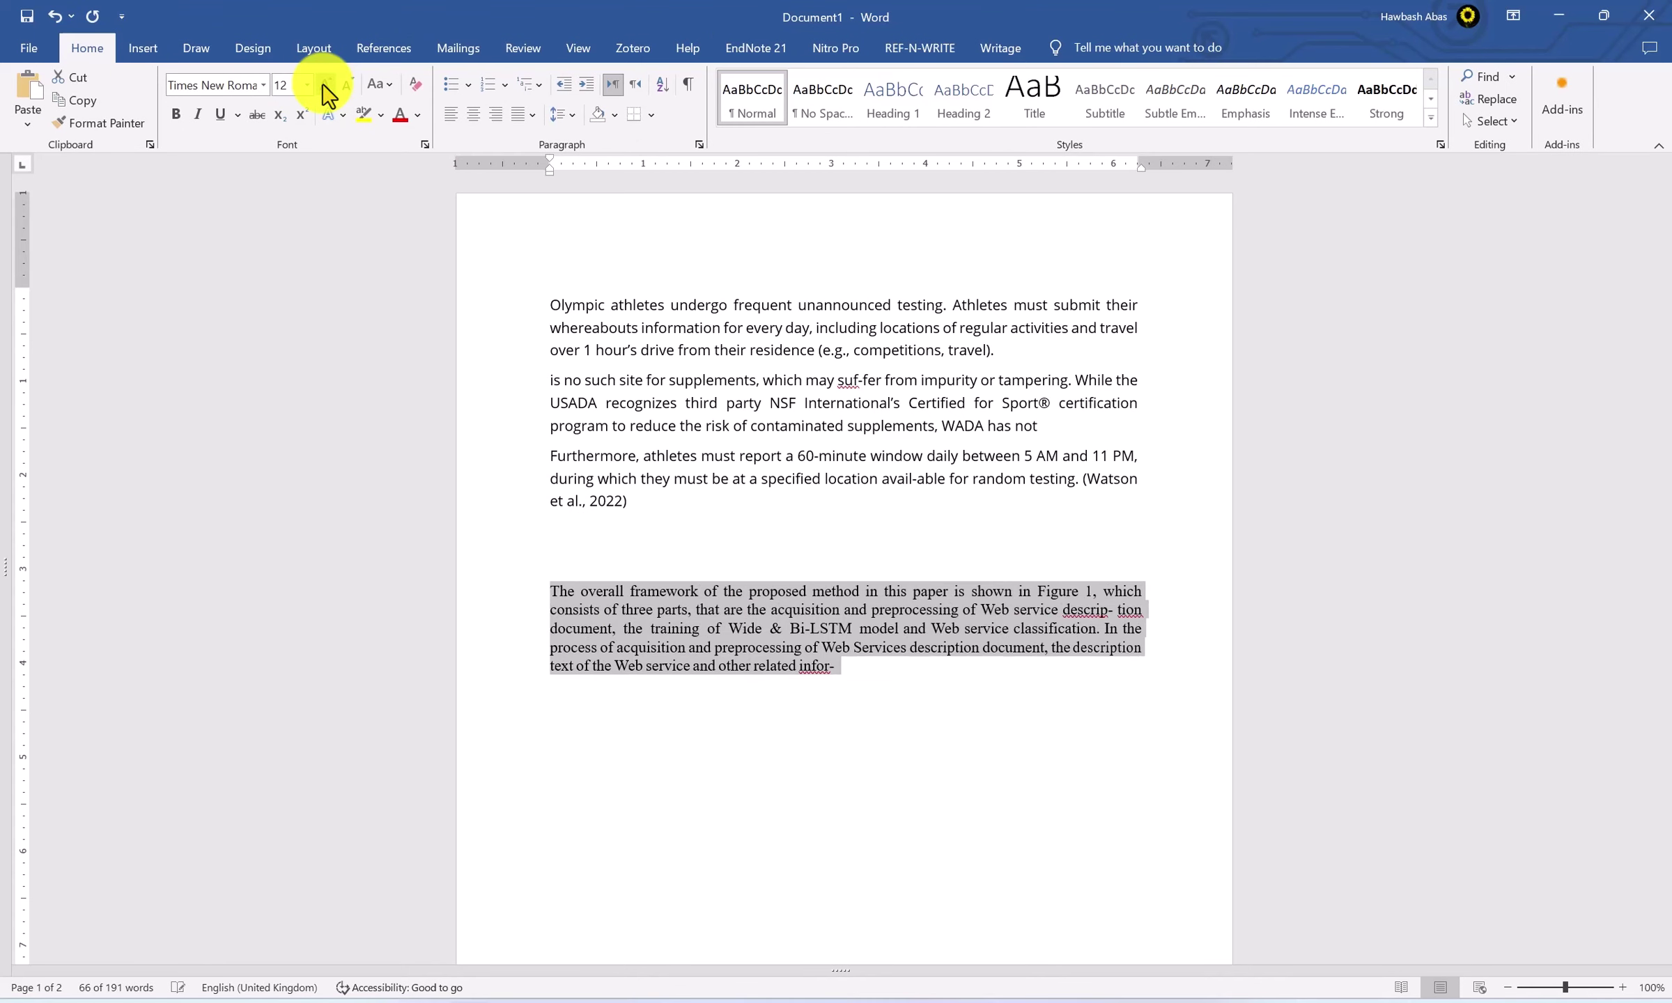
pyautogui.click(324, 84)
pyautogui.click(655, 696)
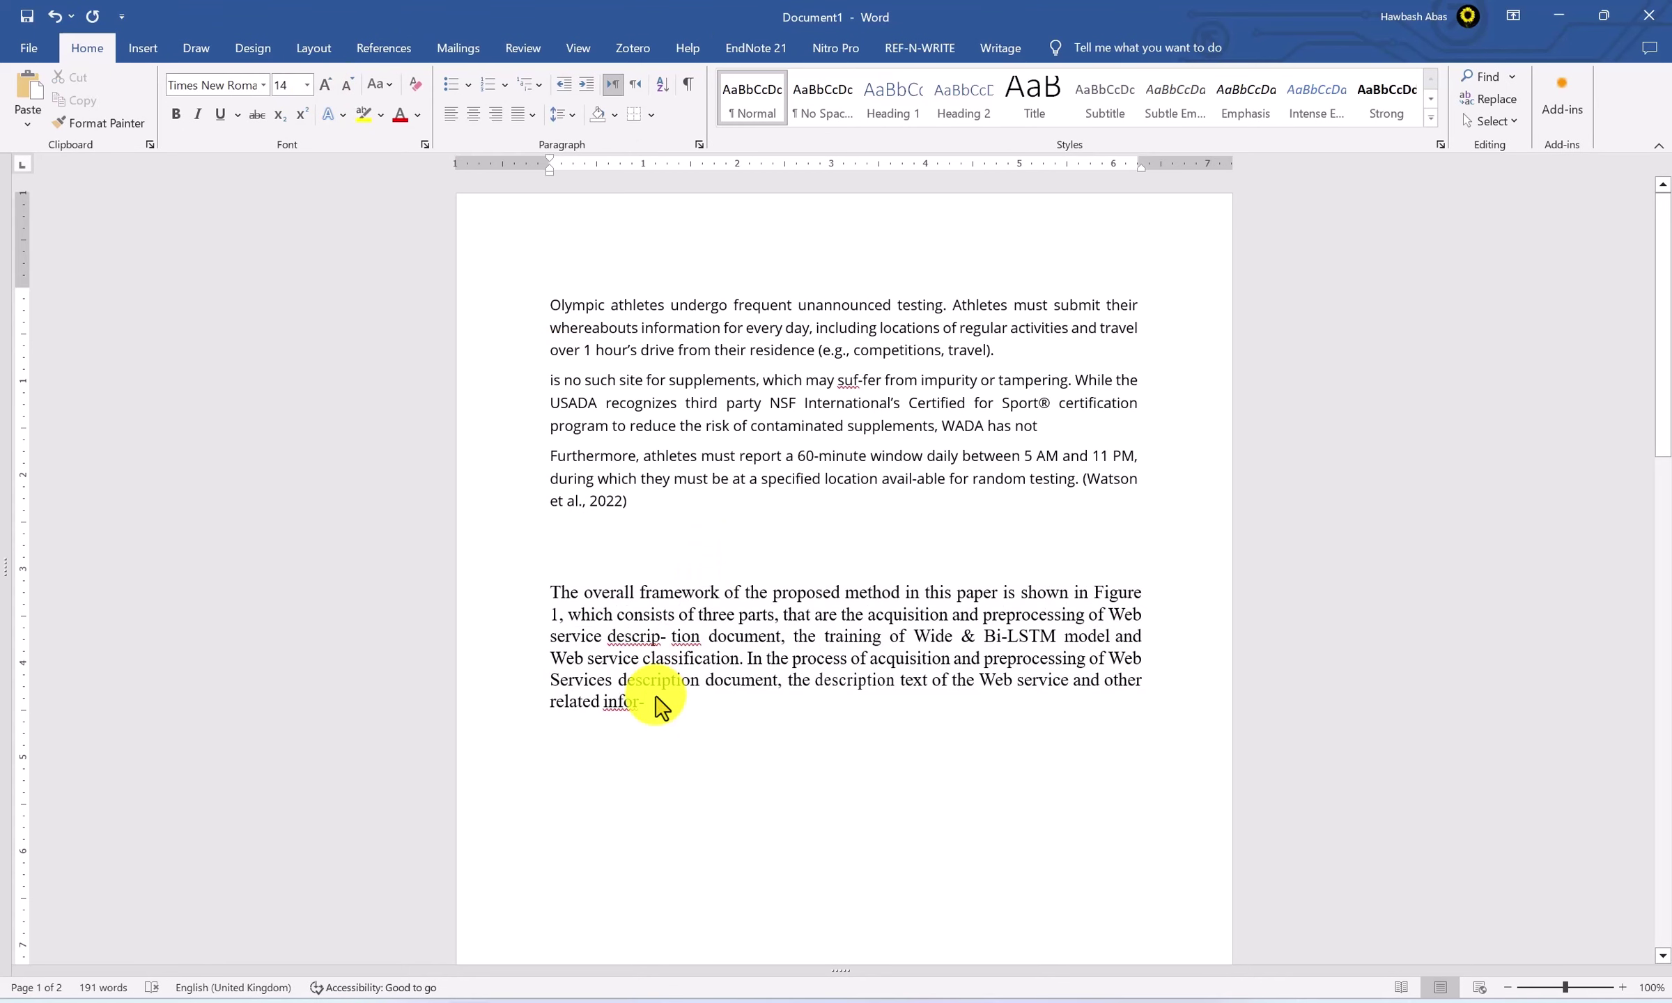
pyautogui.press('BackSpace')
# Import the Ye 2019 Web Services Classification PDF into the EndNote library
pyautogui.click(770, 50)
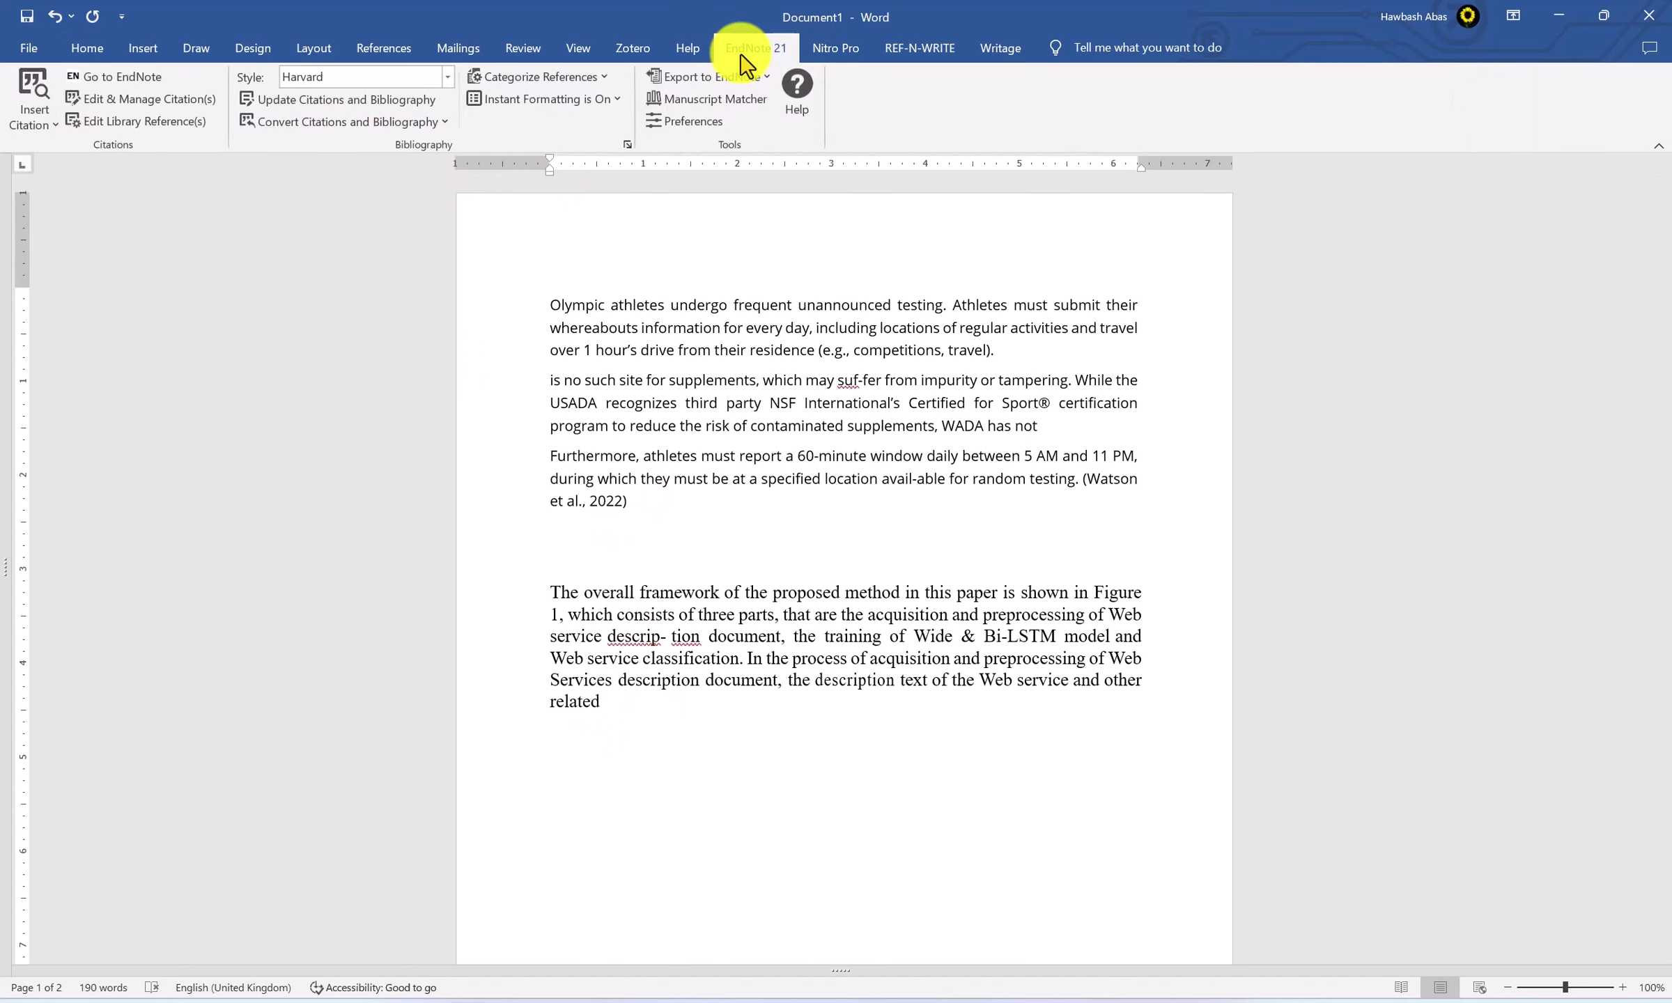
pyautogui.click(143, 78)
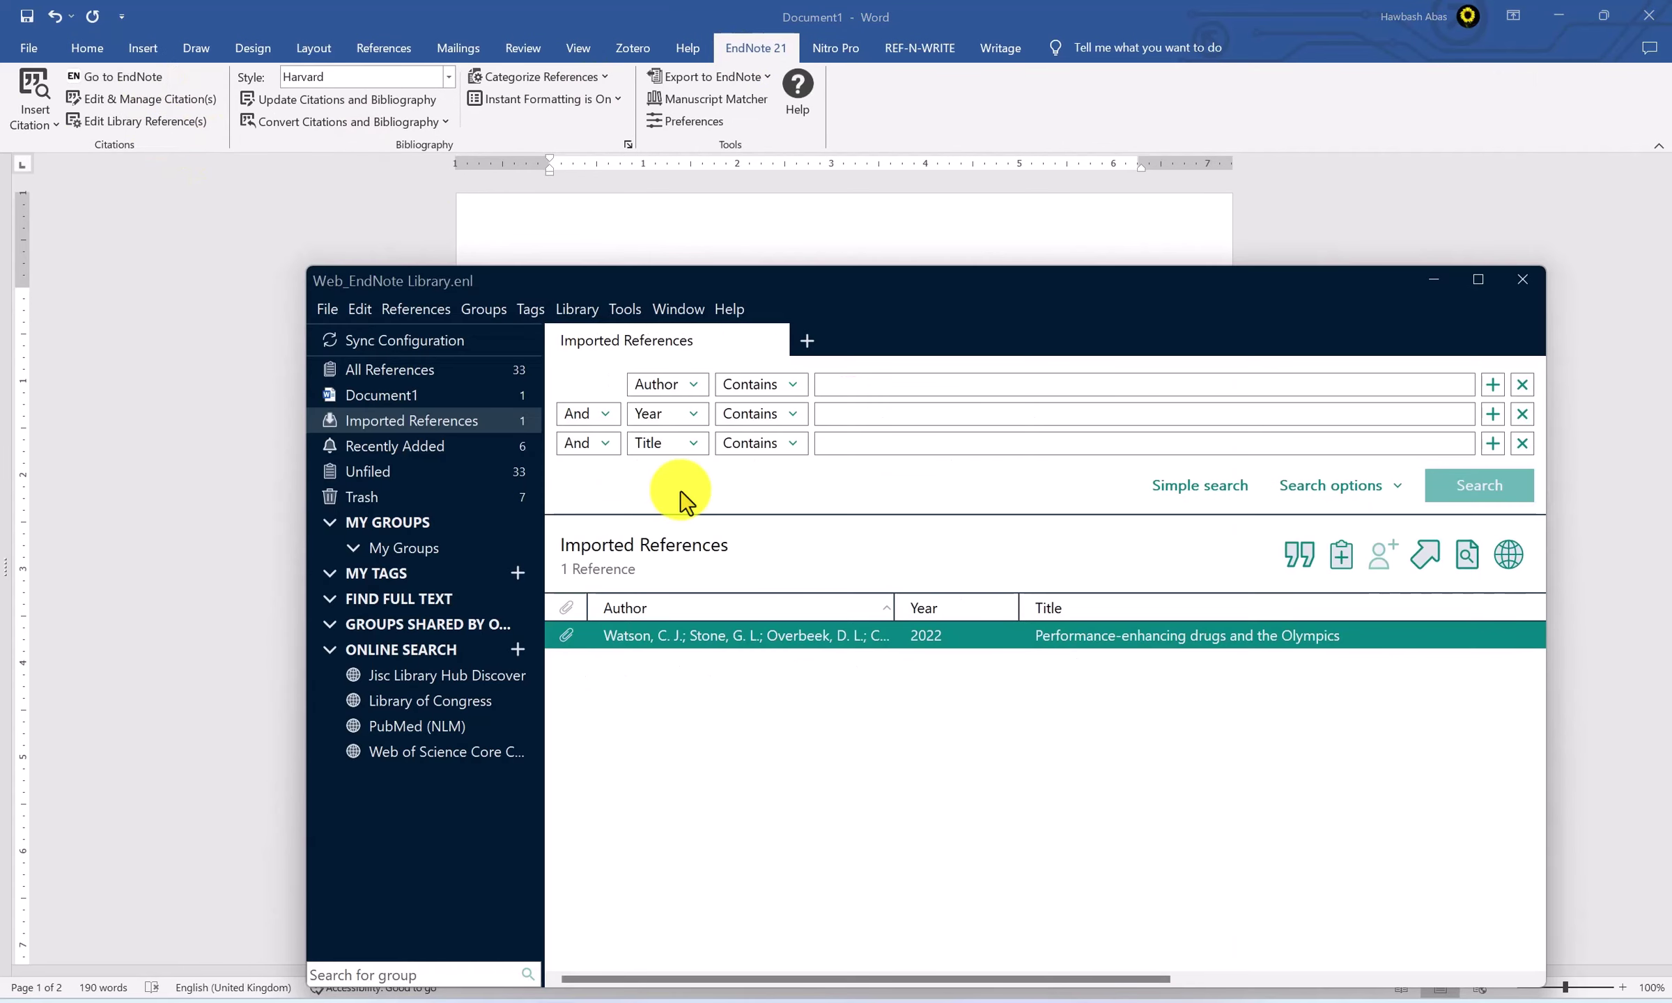
pyautogui.click(338, 312)
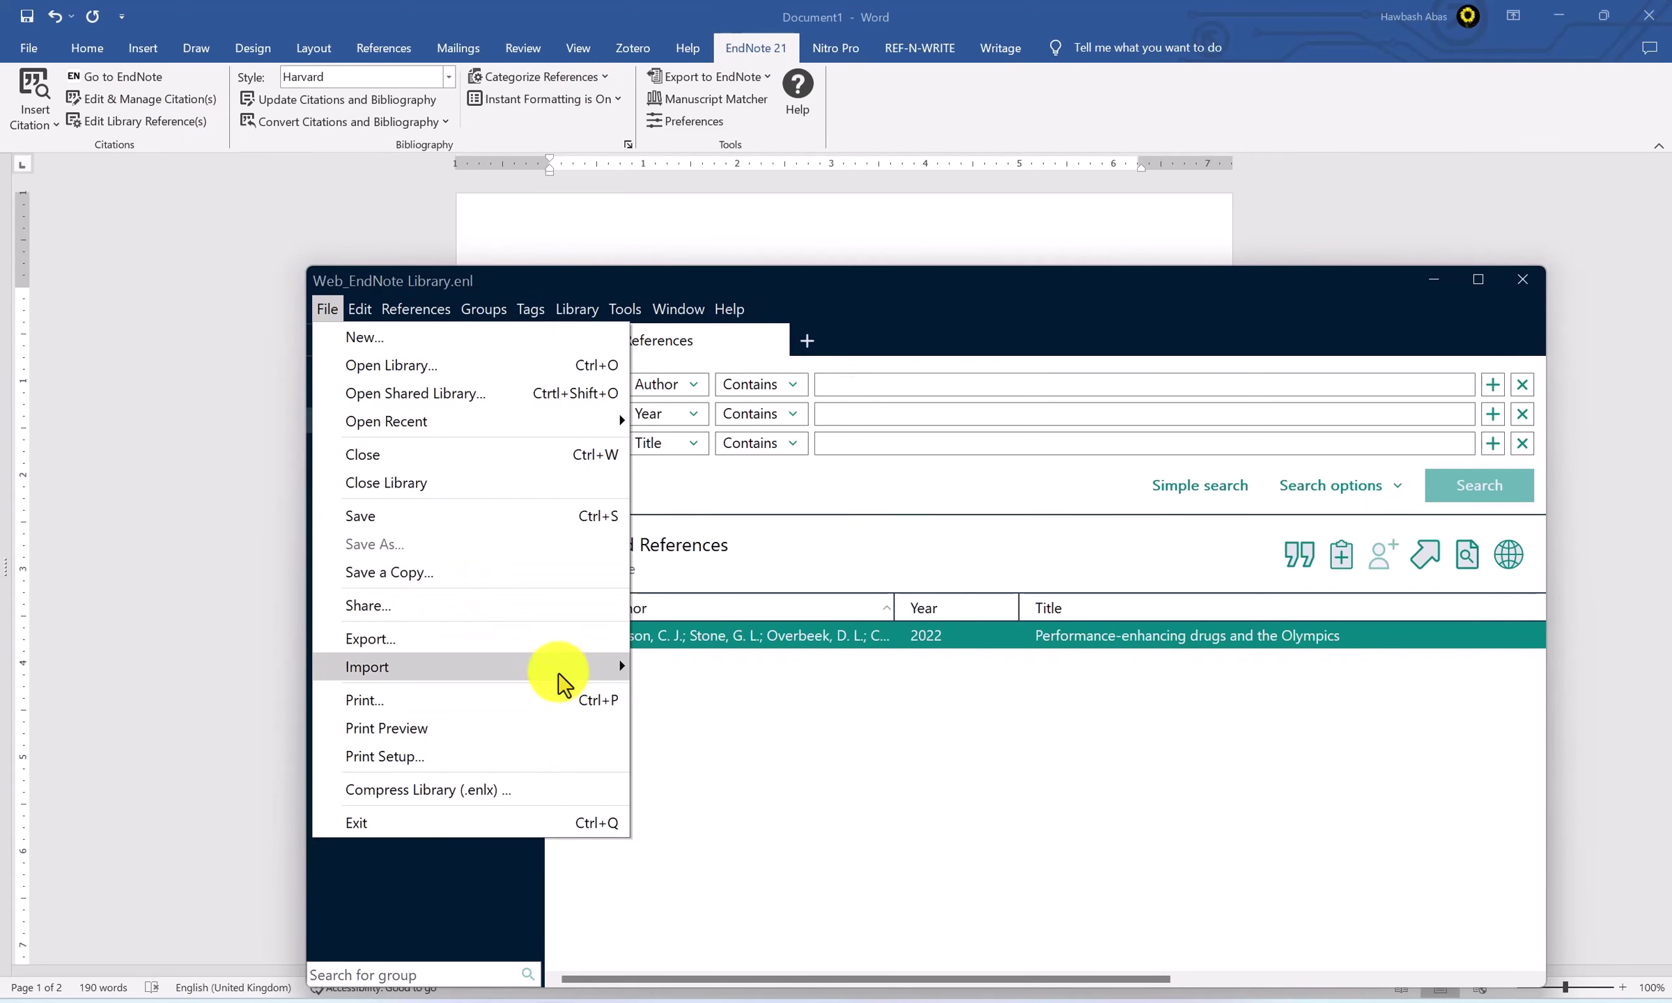
pyautogui.click(670, 669)
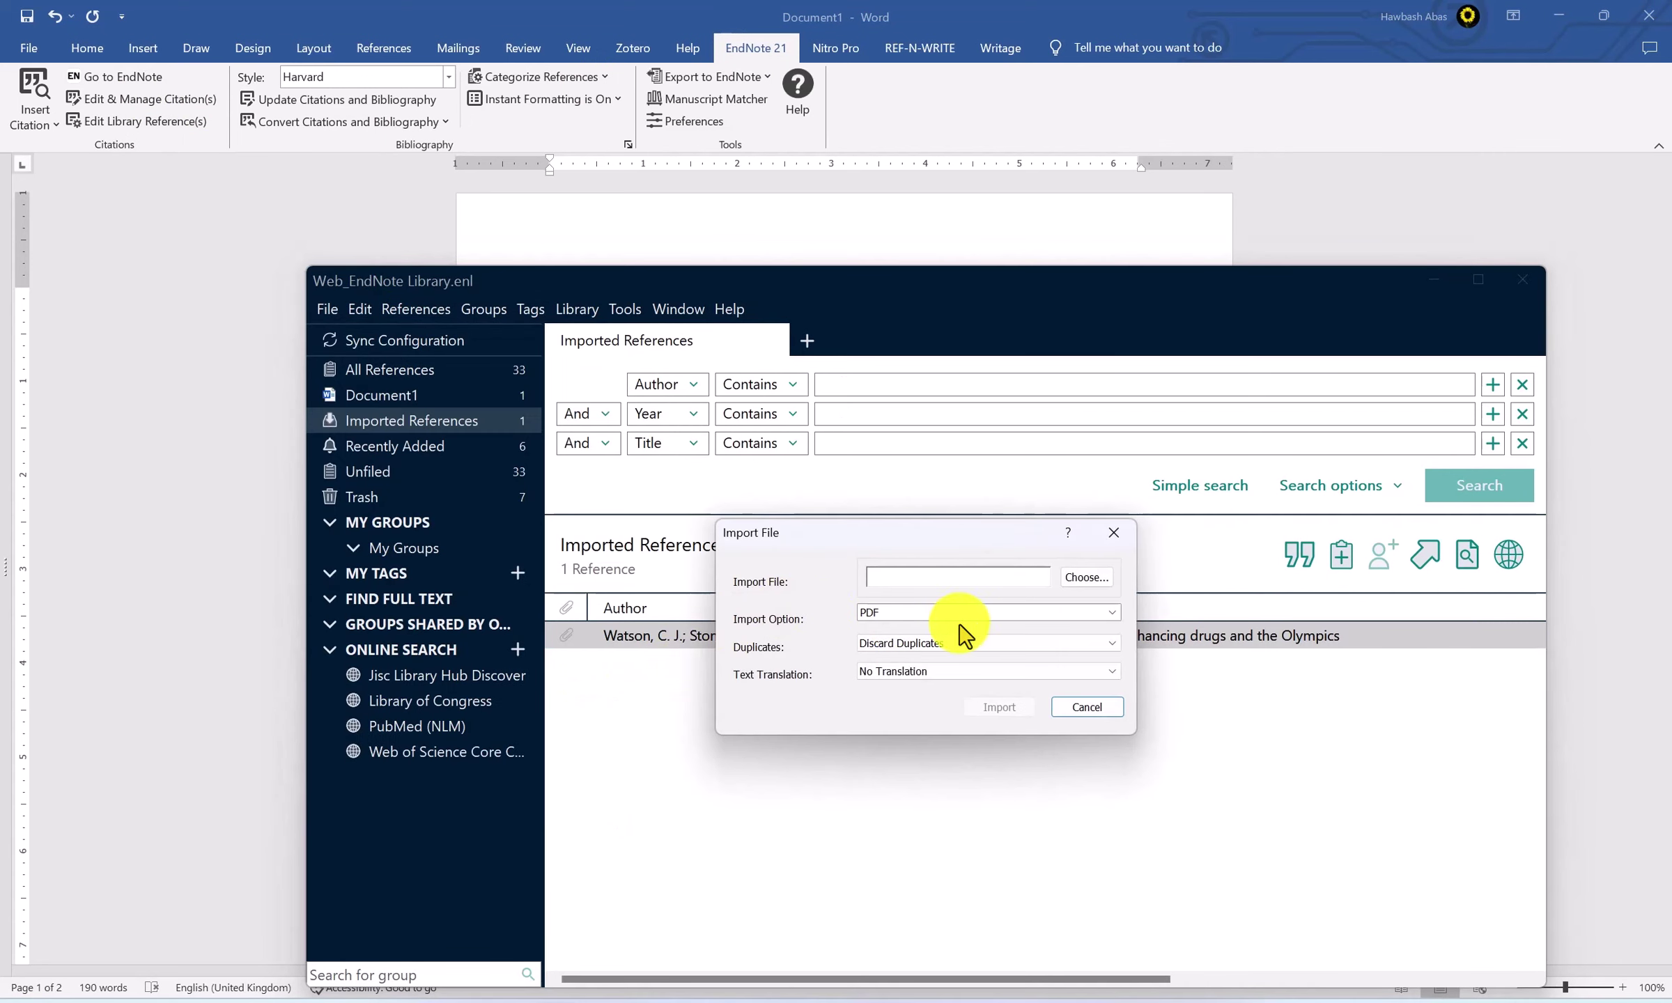
pyautogui.click(1082, 579)
pyautogui.doubleClick(867, 599)
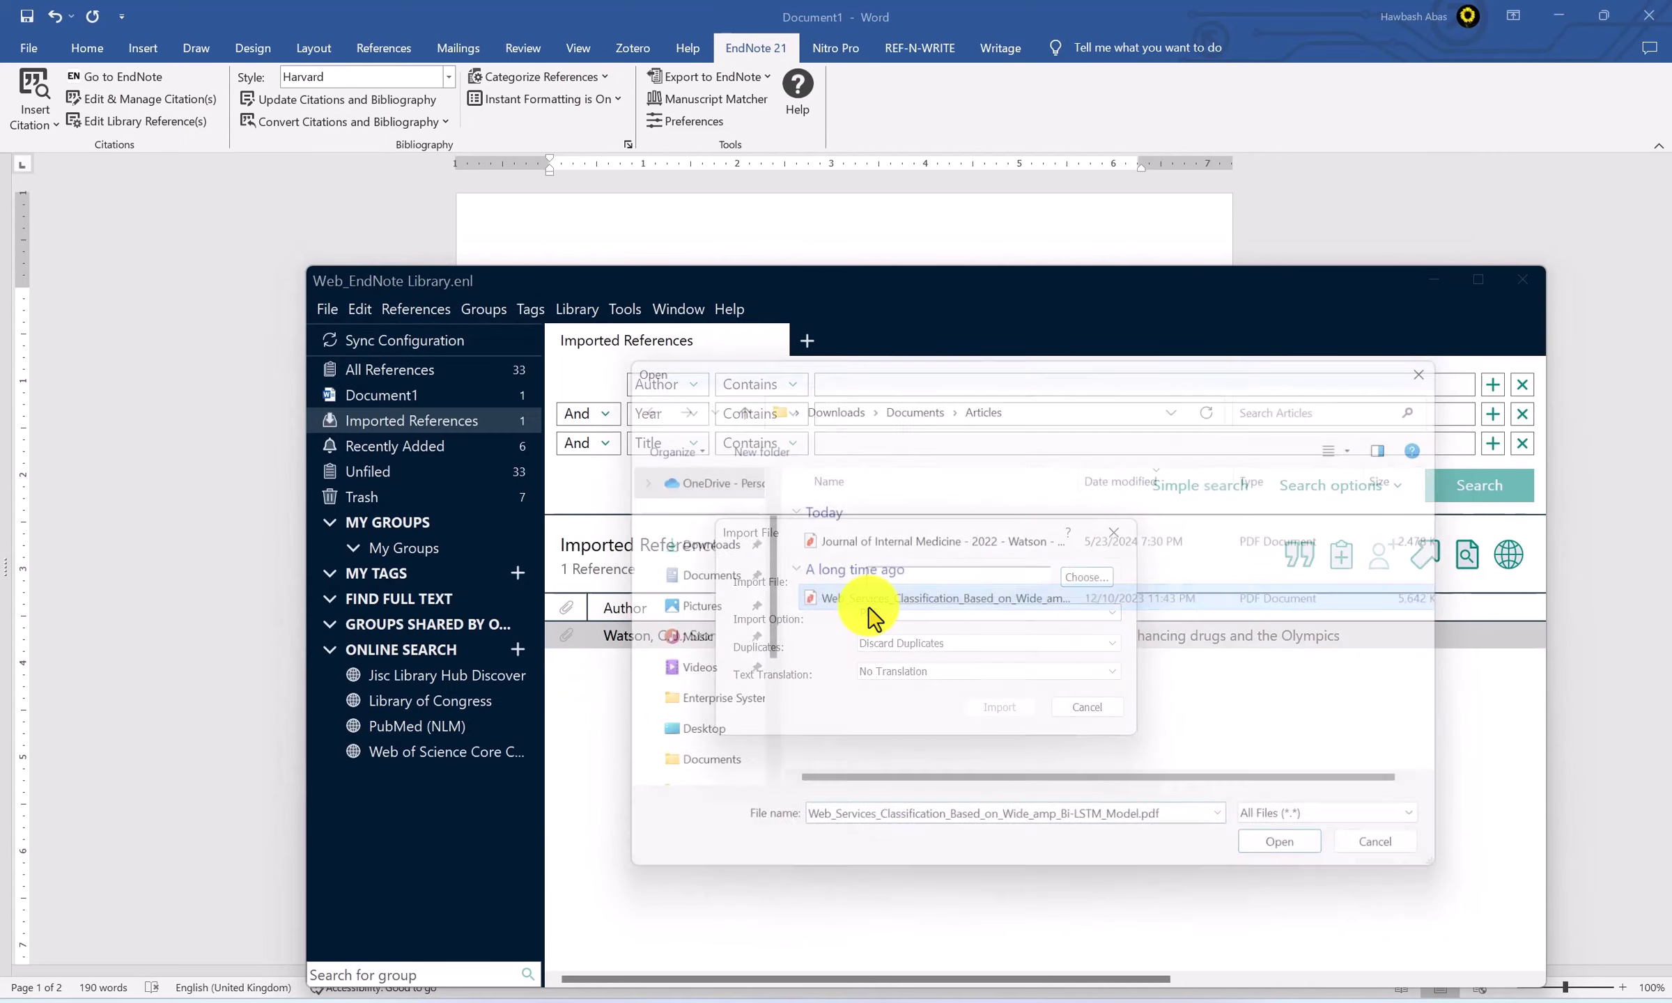
pyautogui.click(989, 704)
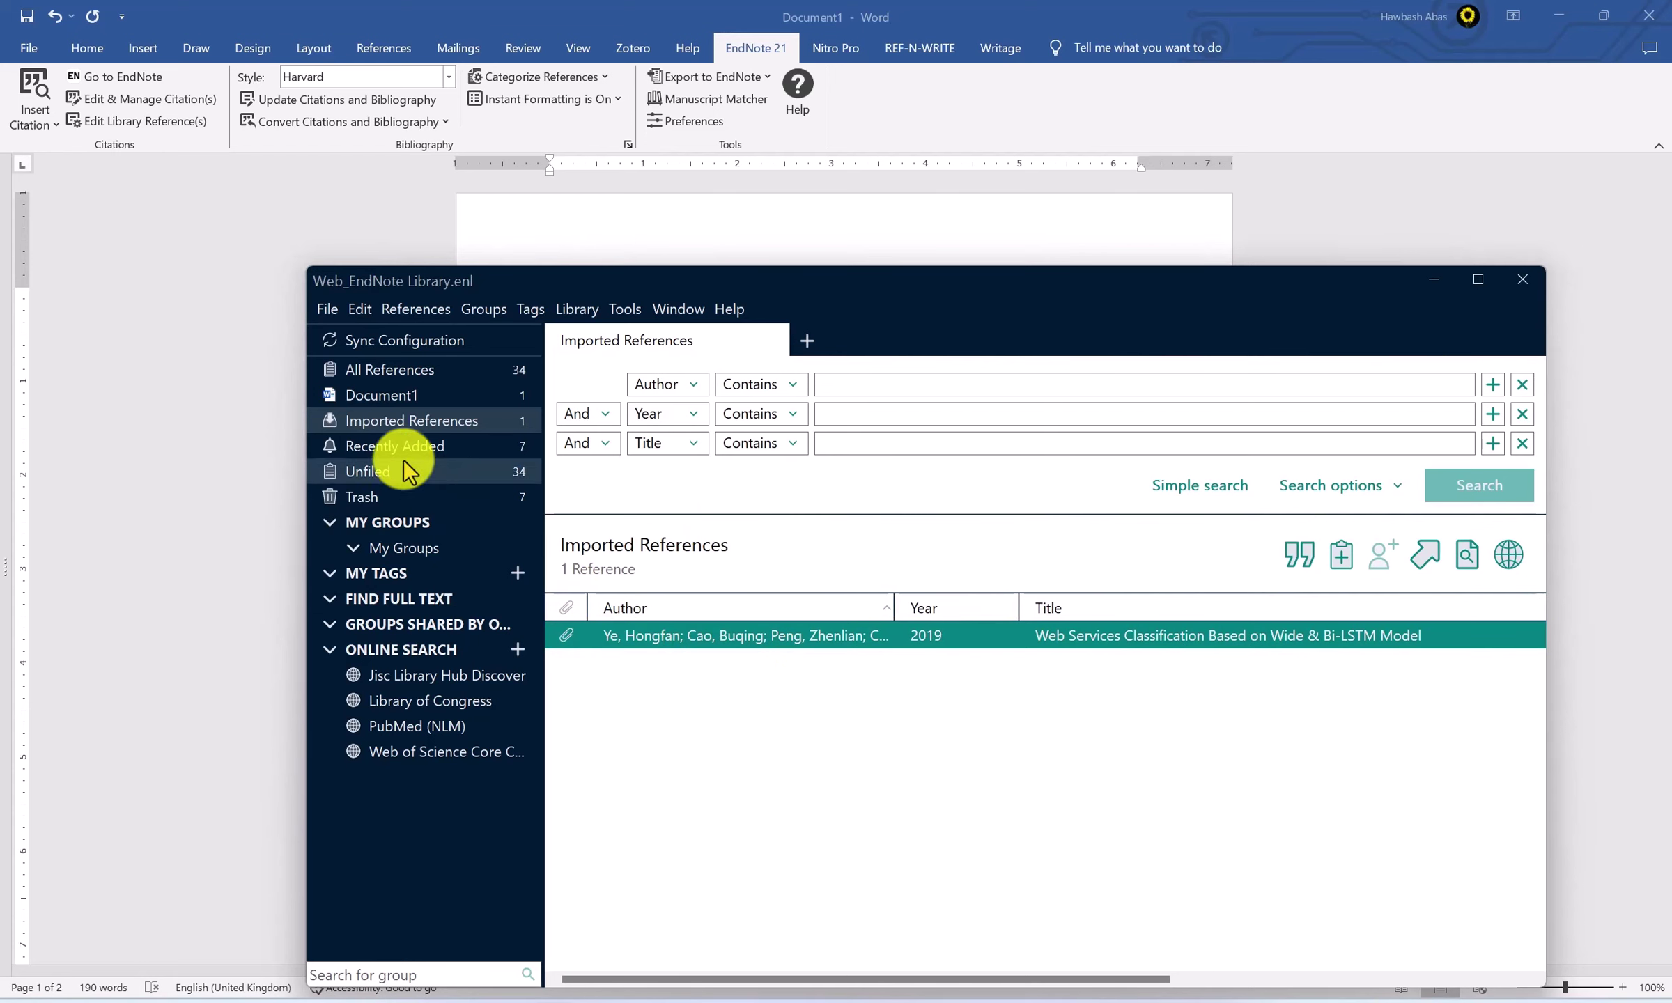
# Cite the Ye 2019 reference as (Ye et al., 2019) after the framework passage
pyautogui.click(382, 445)
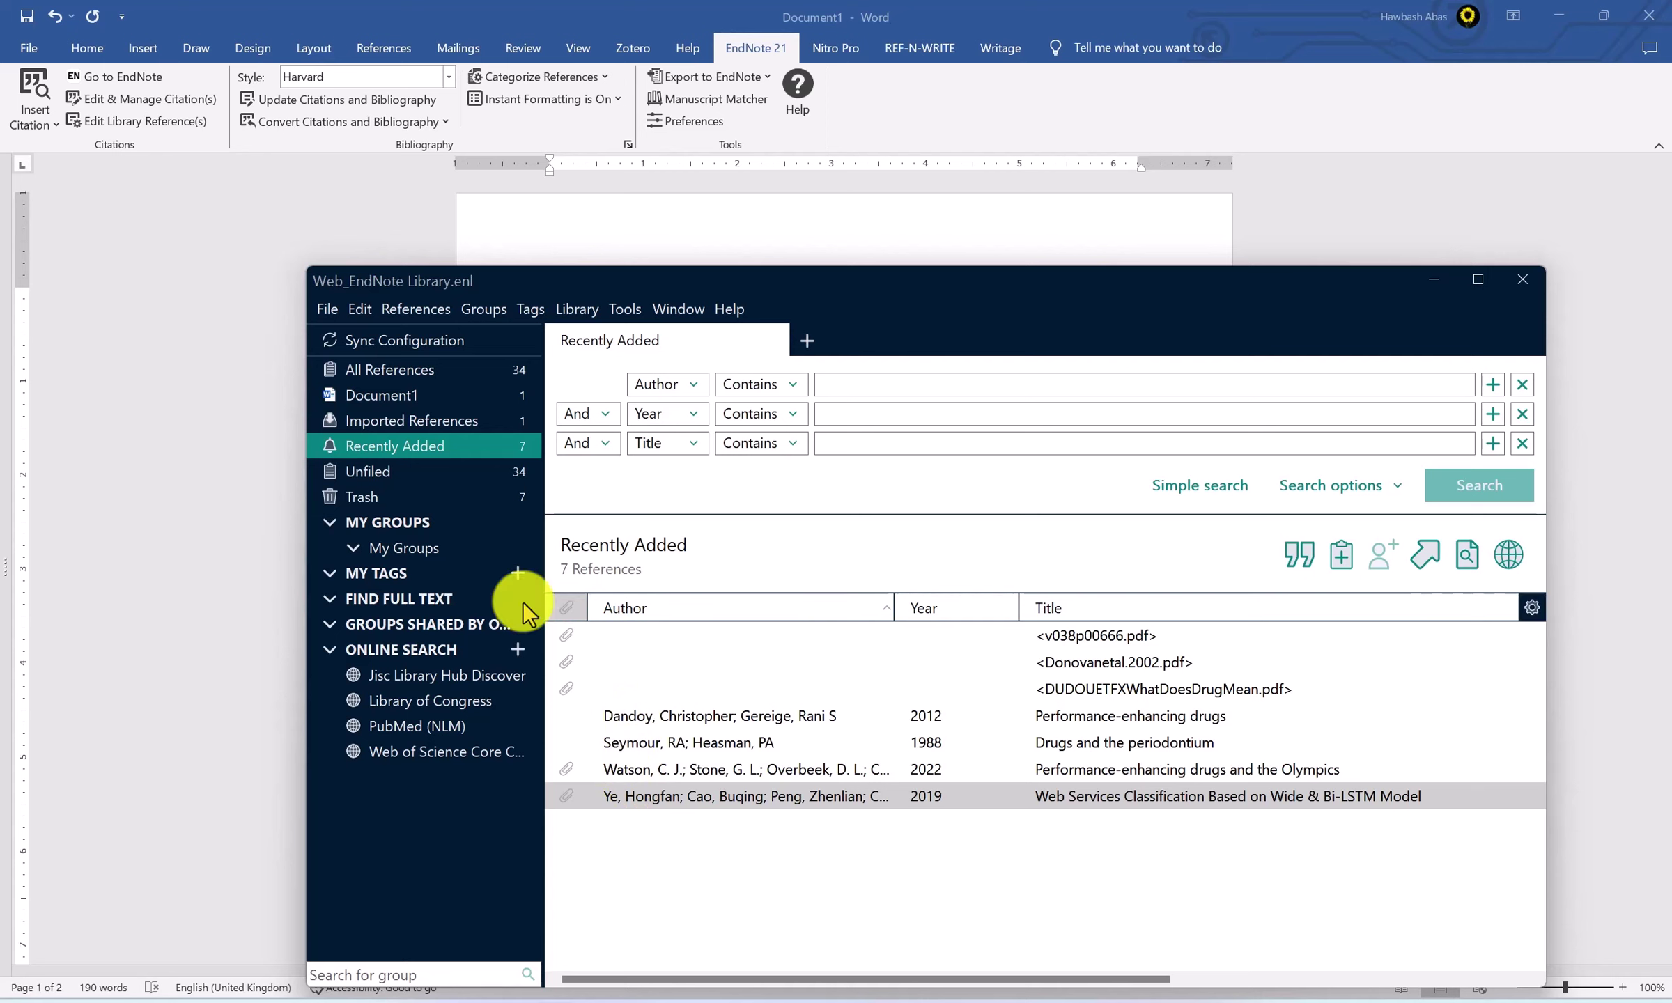
pyautogui.click(421, 423)
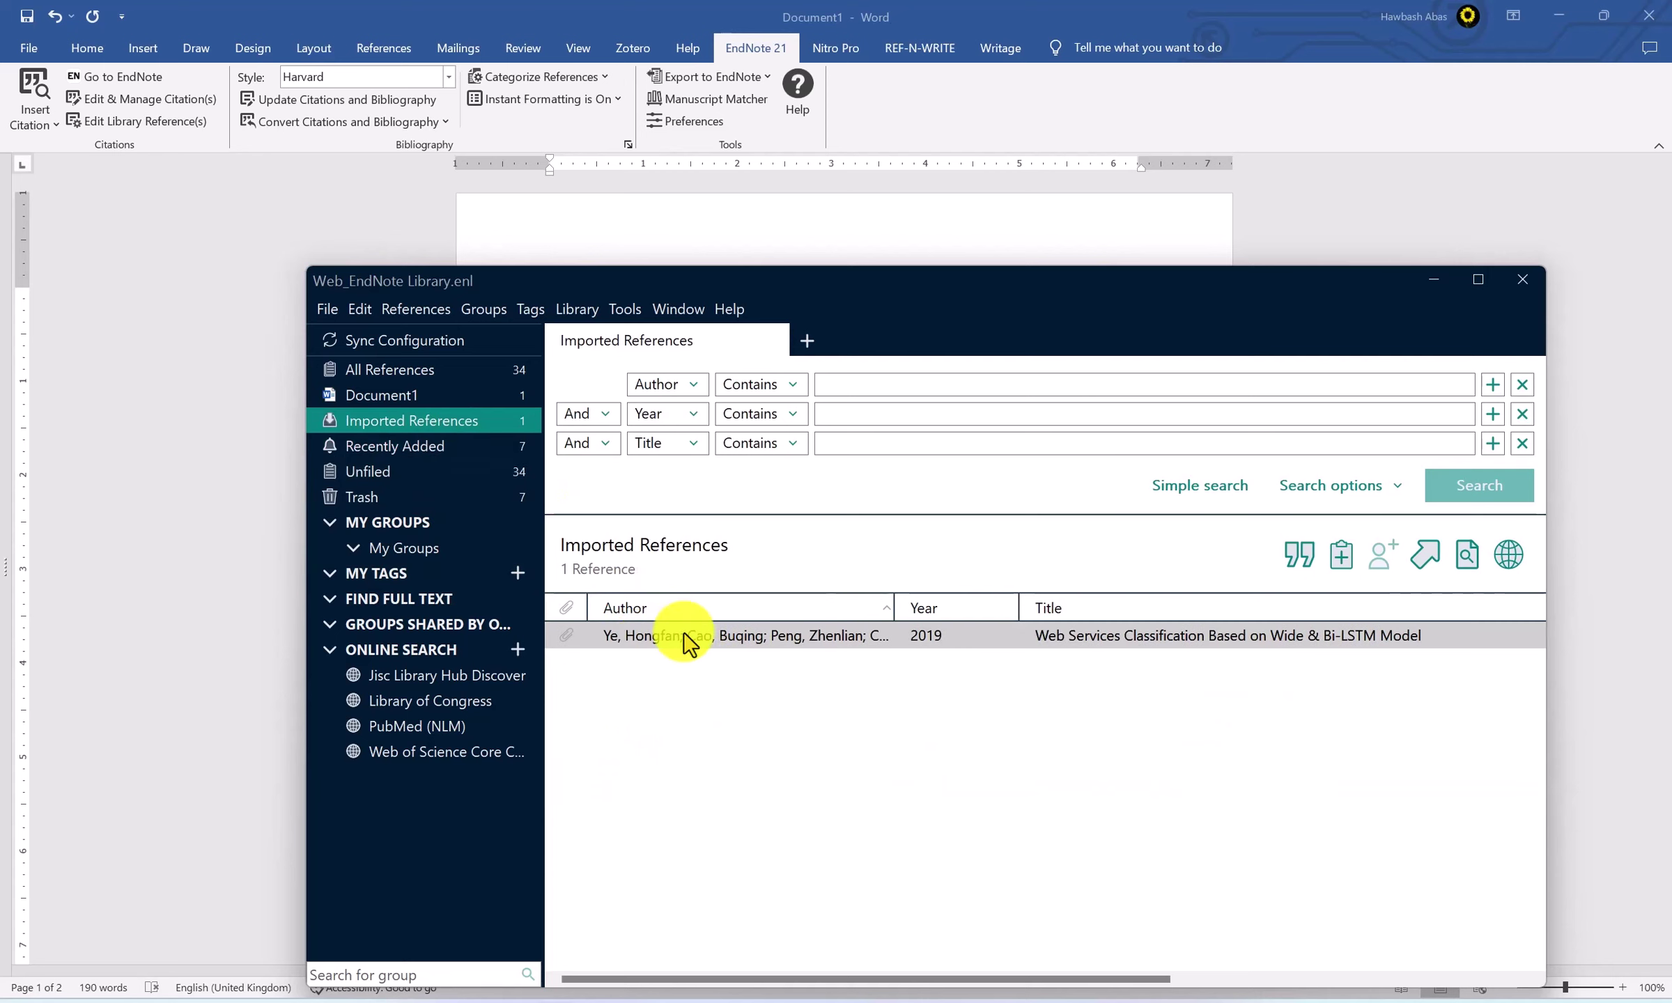
pyautogui.click(659, 638)
pyautogui.click(661, 645)
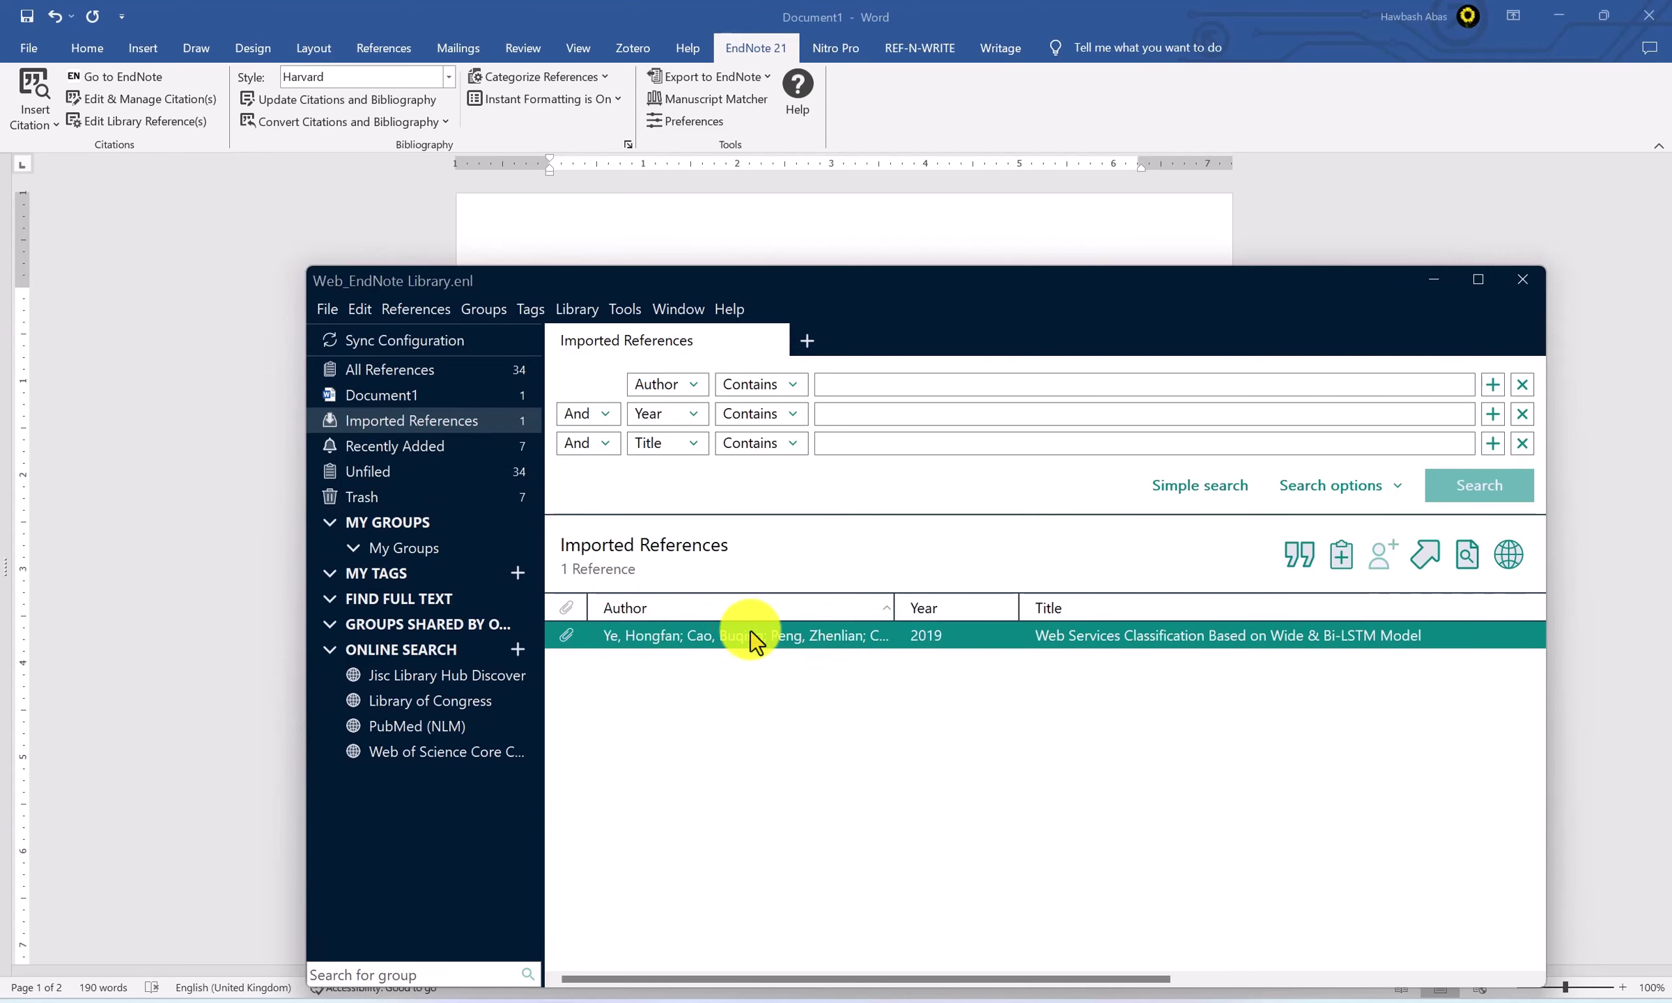
pyautogui.click(1298, 550)
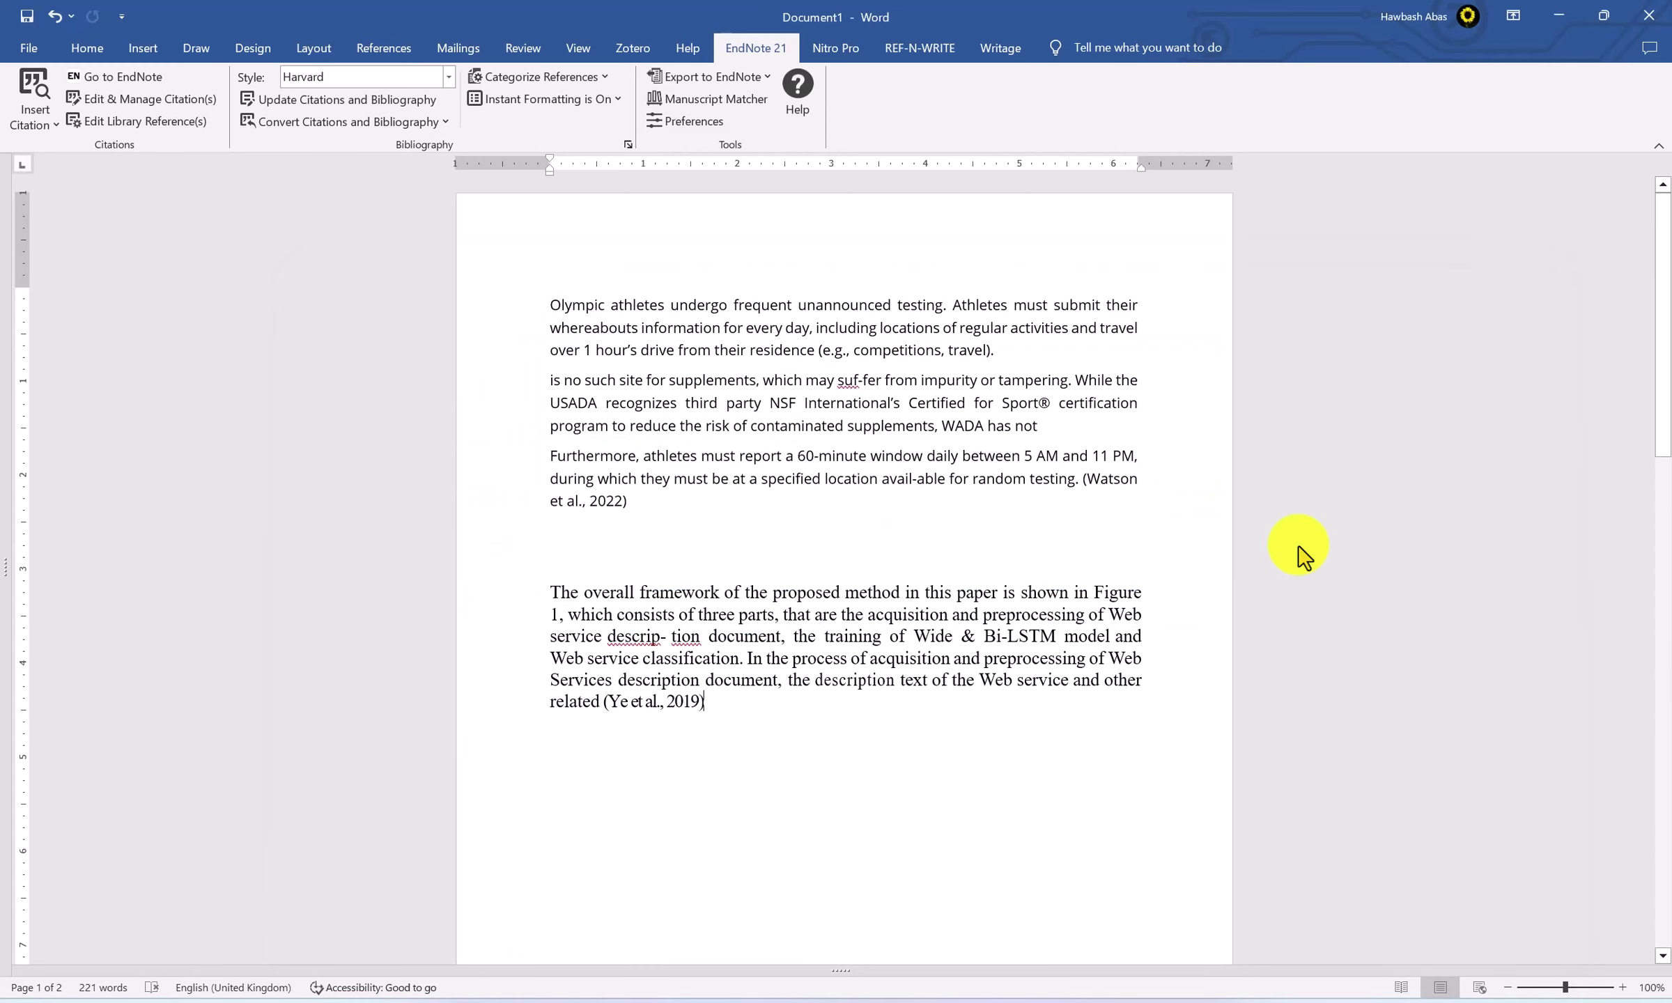
pyautogui.click(632, 695)
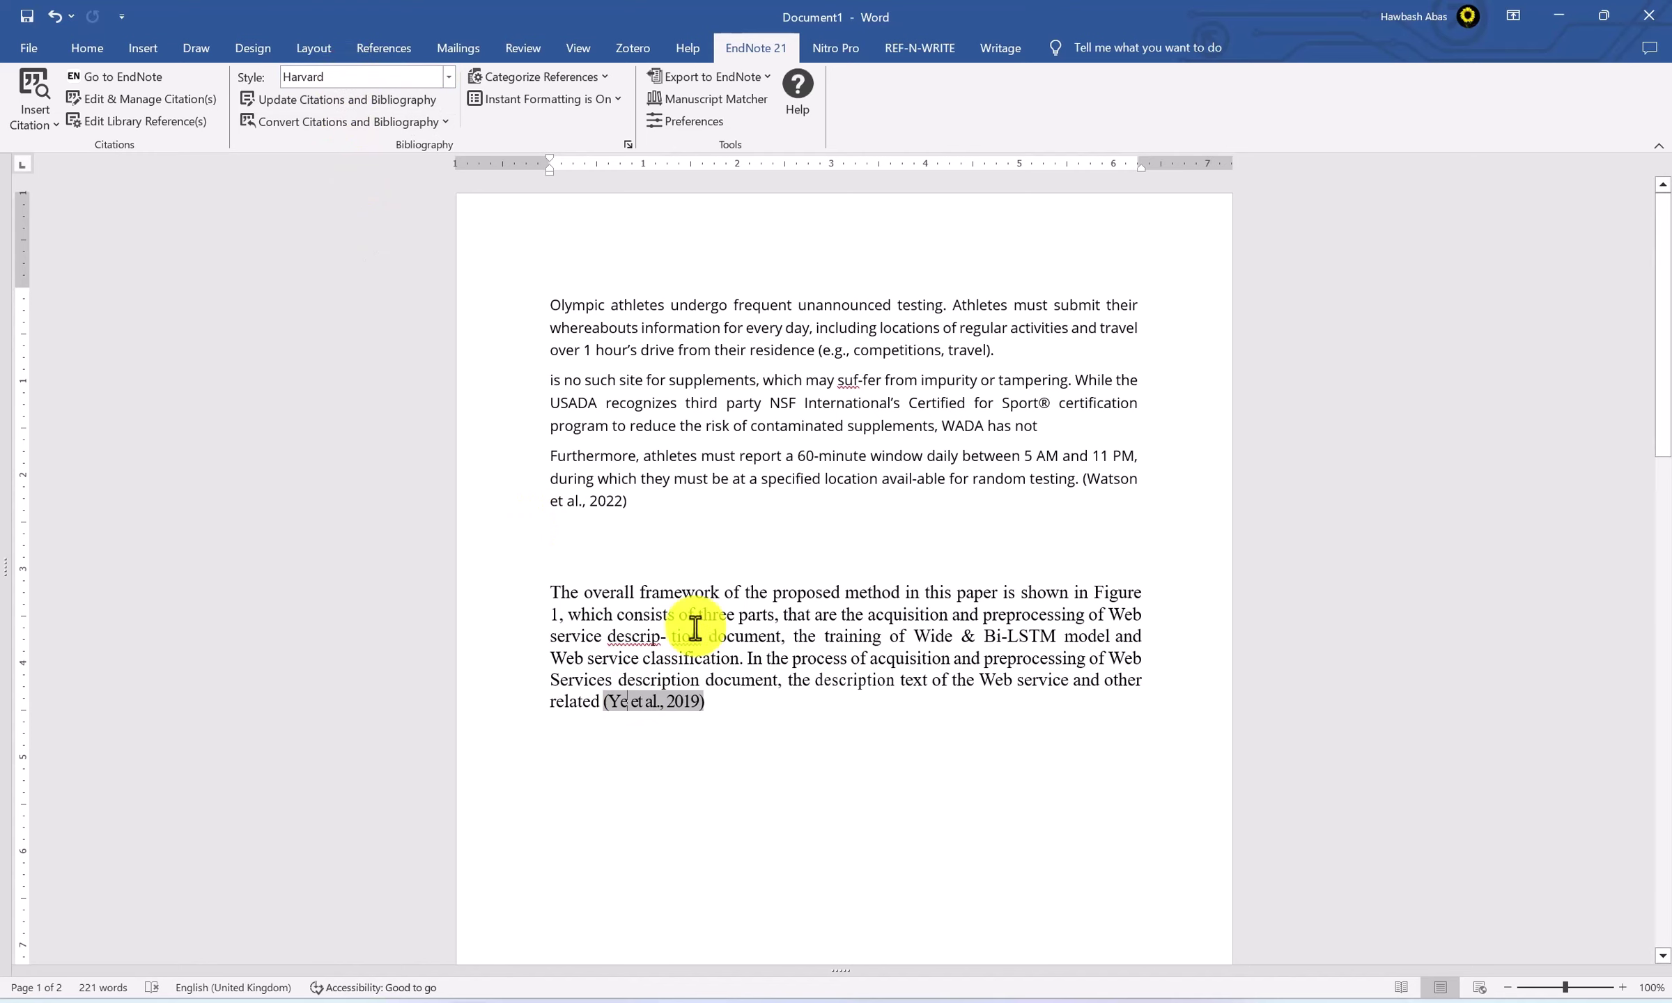
pyautogui.moveTo(1662, 272); pyautogui.dragTo(1662, 561)
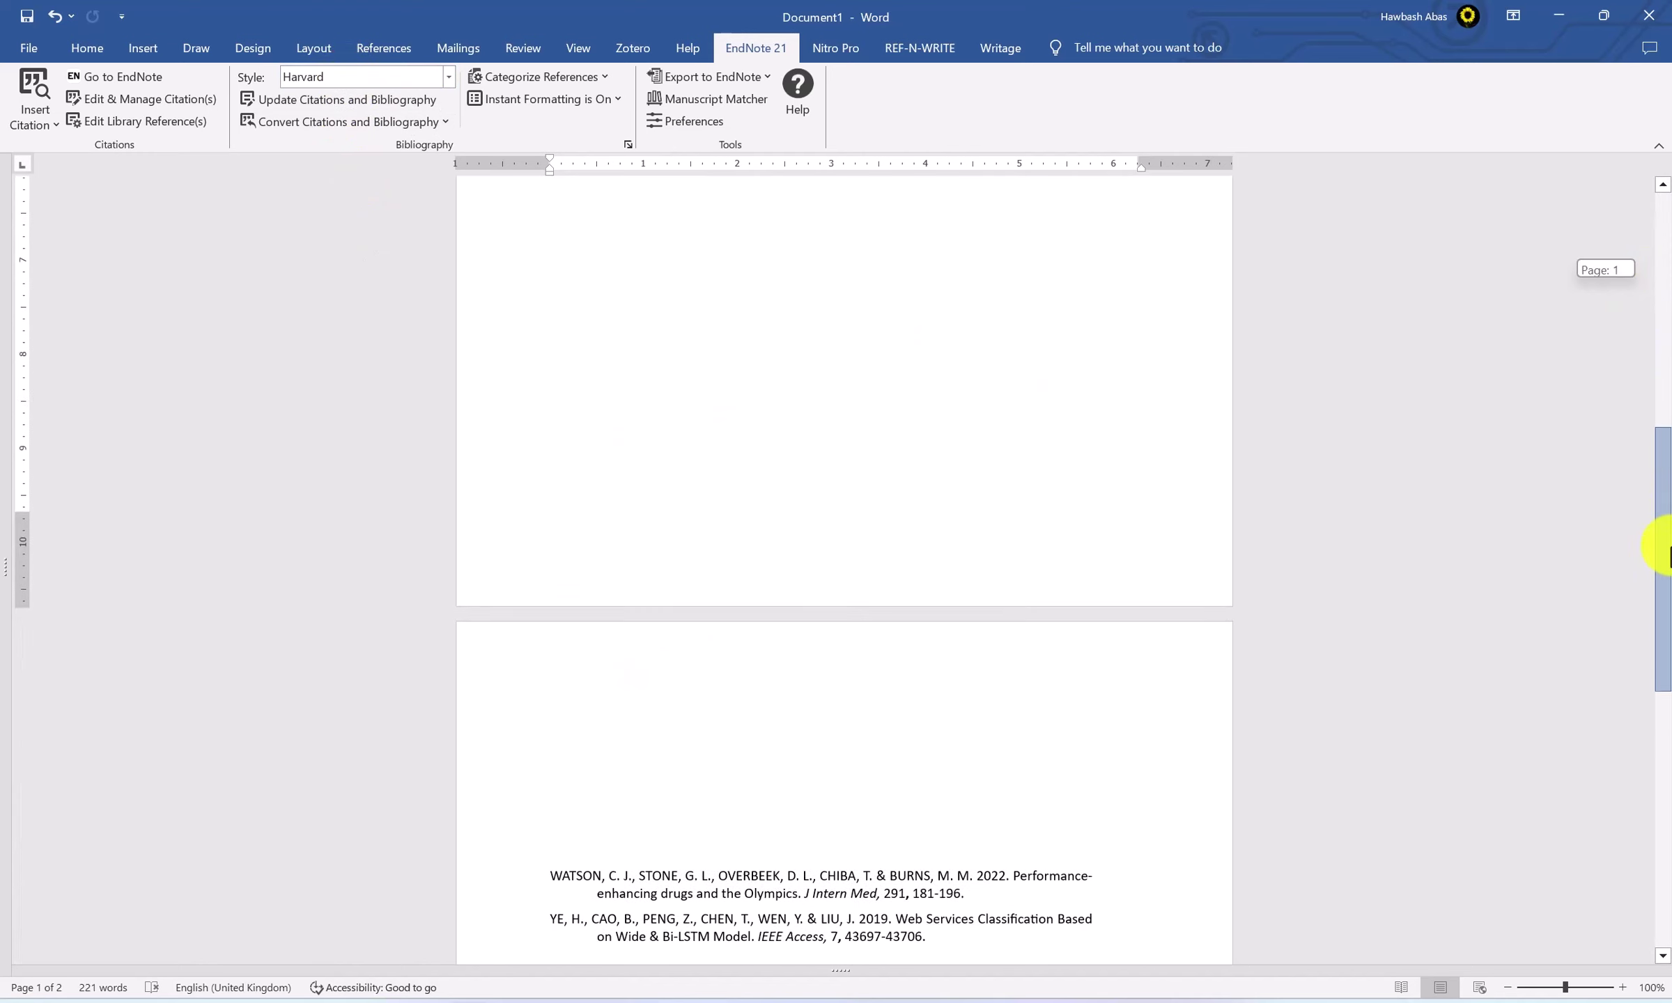
pyautogui.click(865, 612)
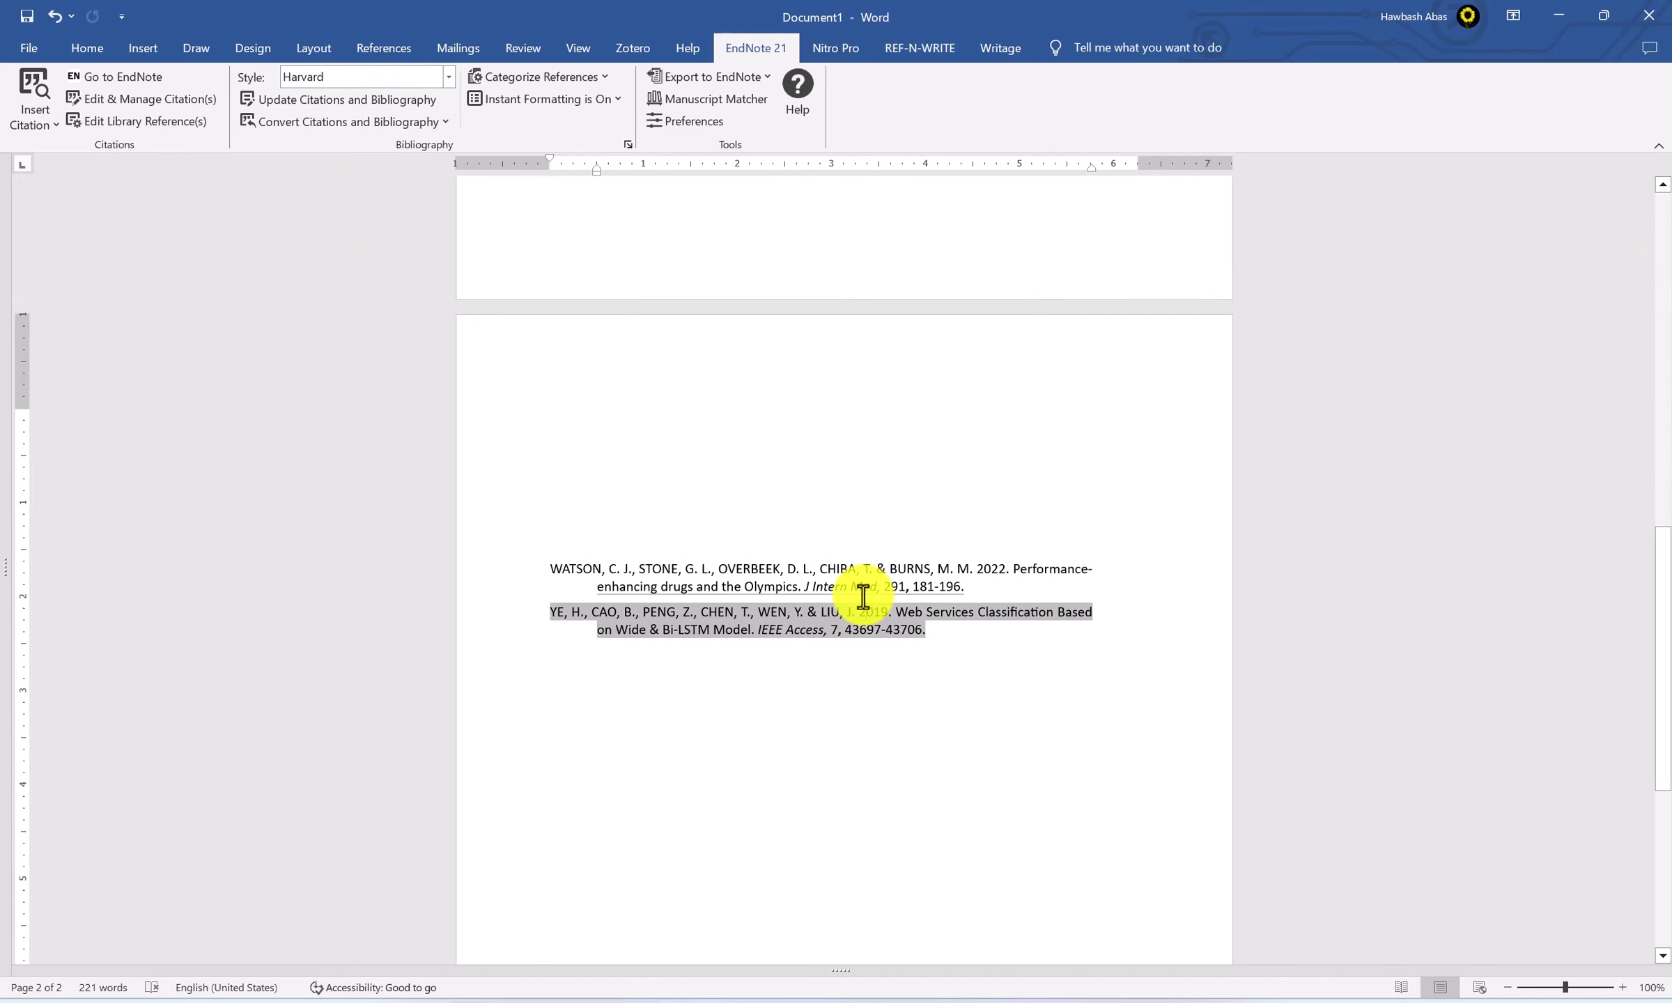
pyautogui.moveTo(1665, 582); pyautogui.dragTo(1667, 233)
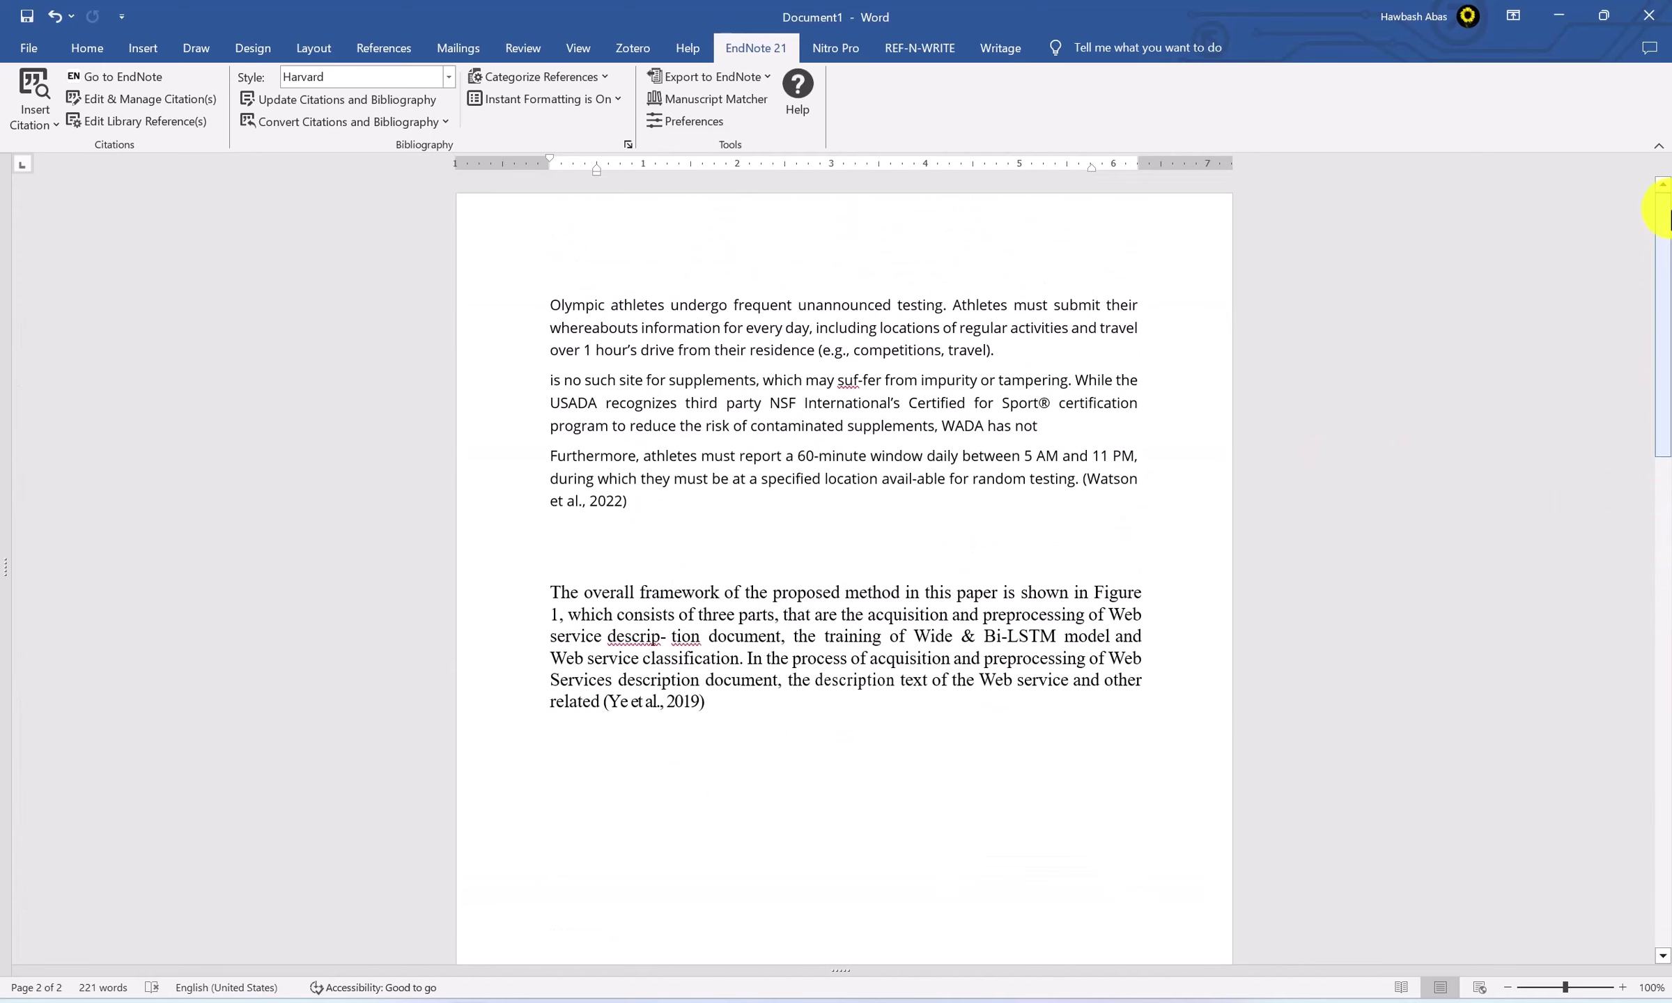
pyautogui.click(810, 695)
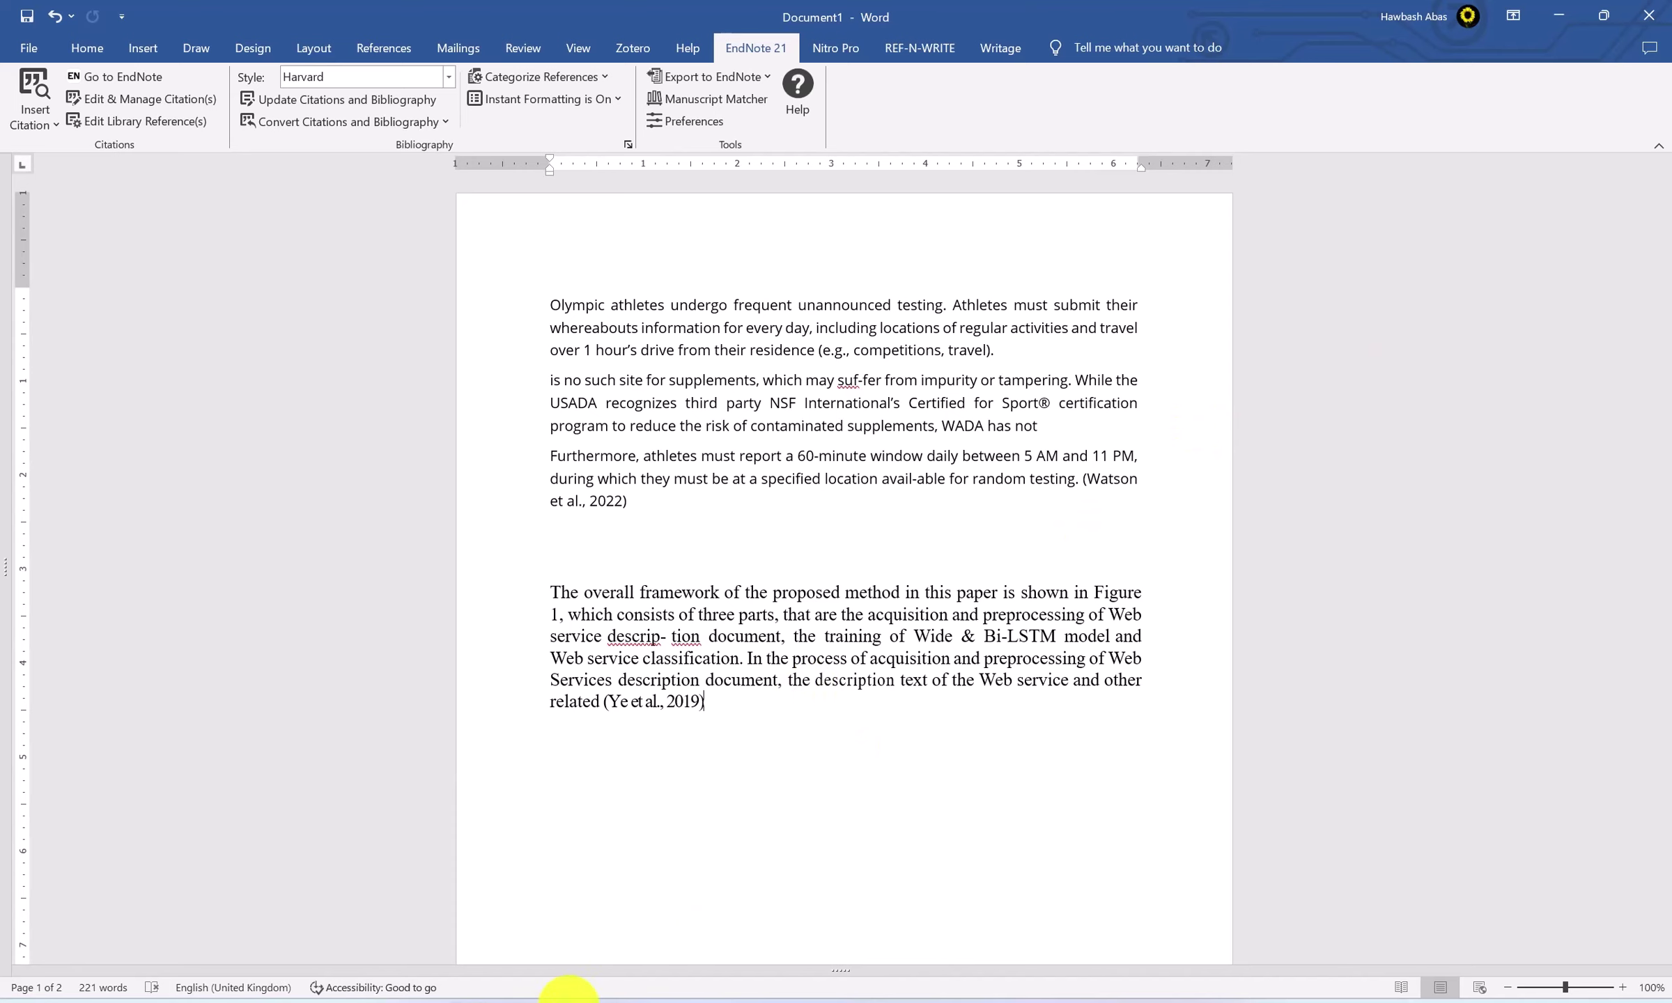